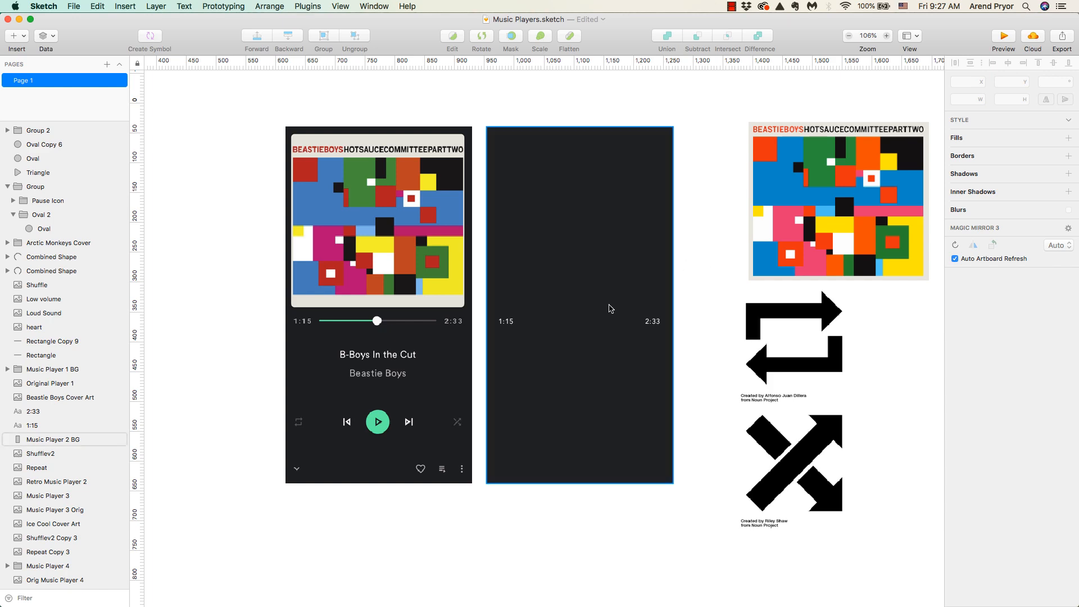
- Draw a thin rectangle about 199 wide between the 1:15 and 2:33 labels and set its height to 2
scroll(558, 328, "up", 5)
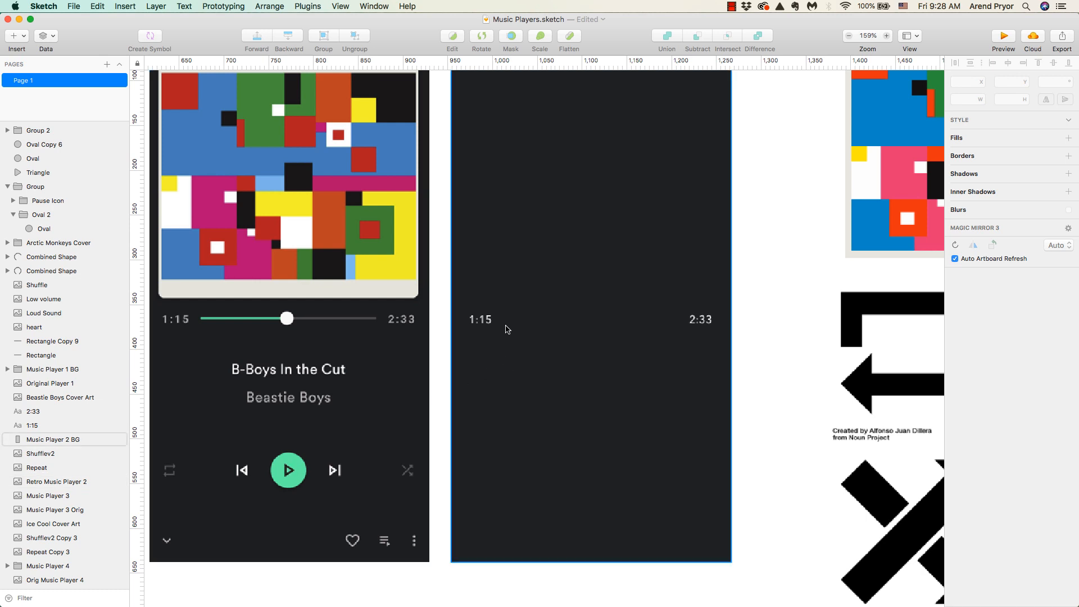
key("r")
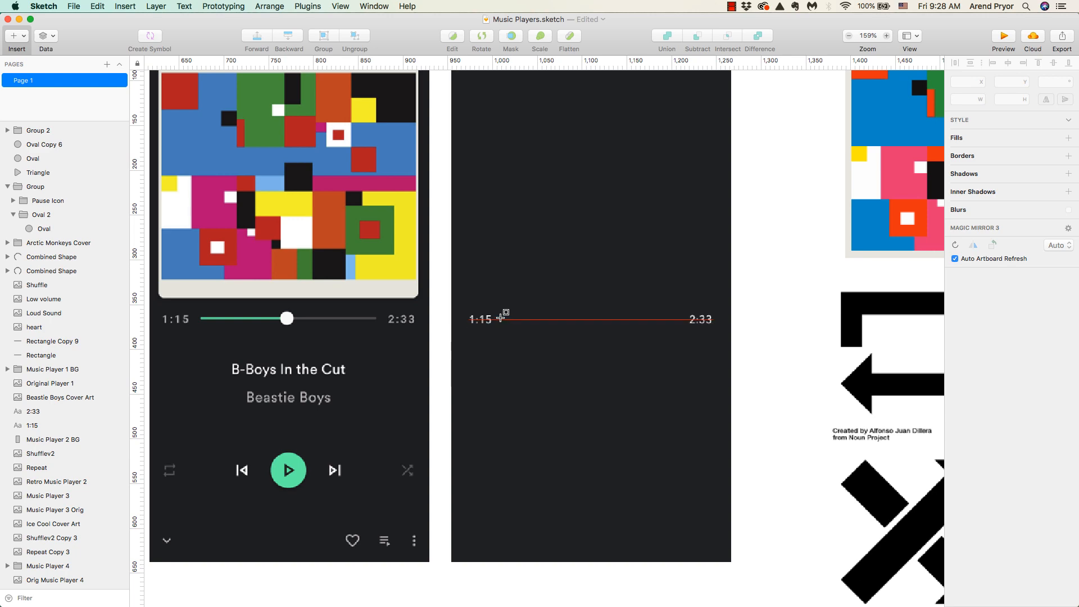
left_click_drag(500, 317, 680, 320)
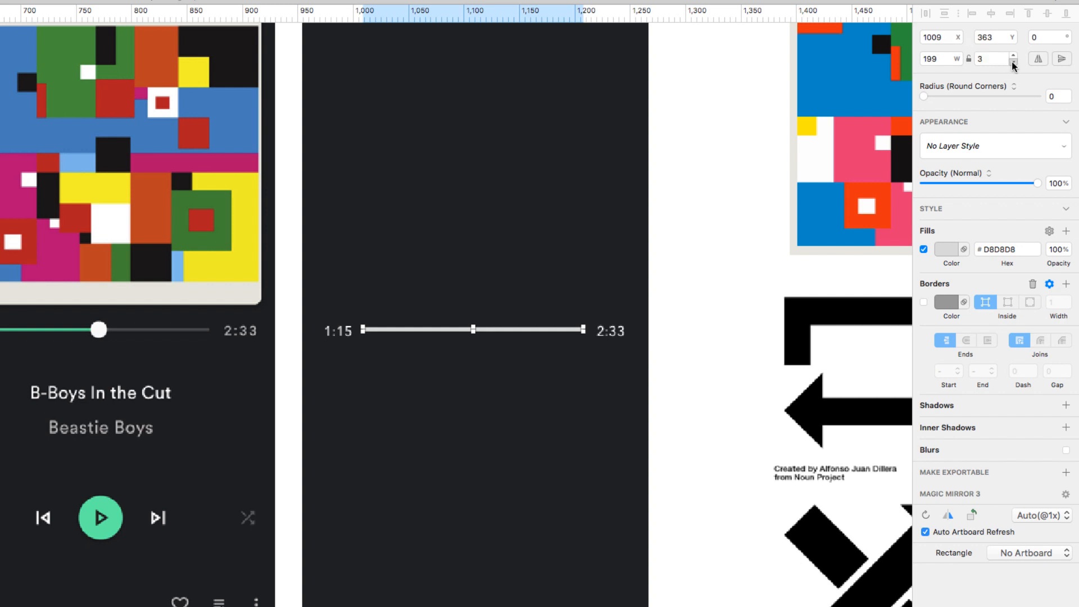
left_click(1014, 63)
left_click(1014, 62)
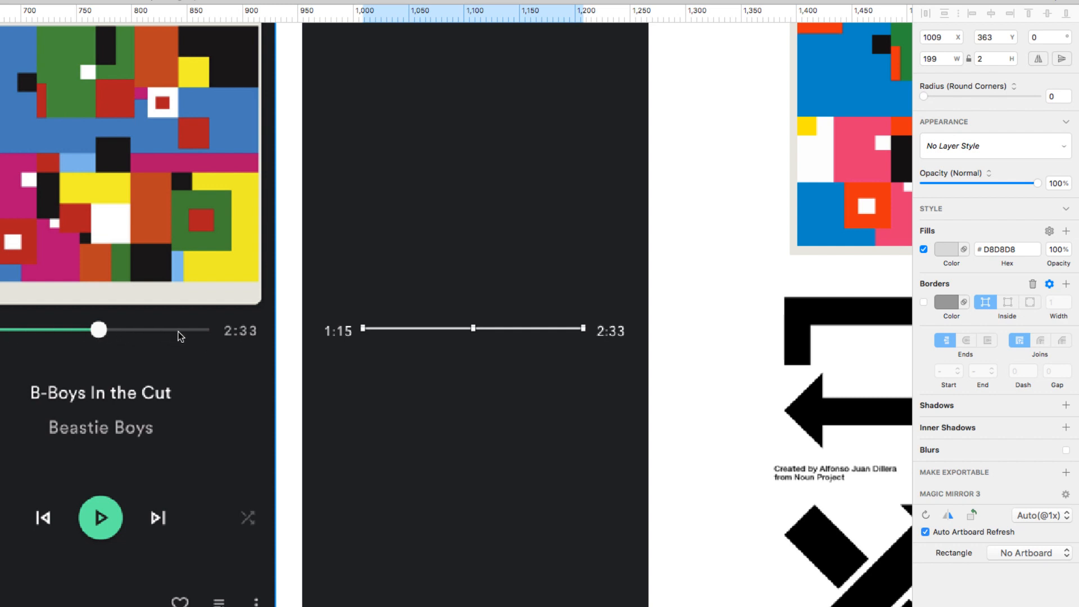
left_click(405, 338)
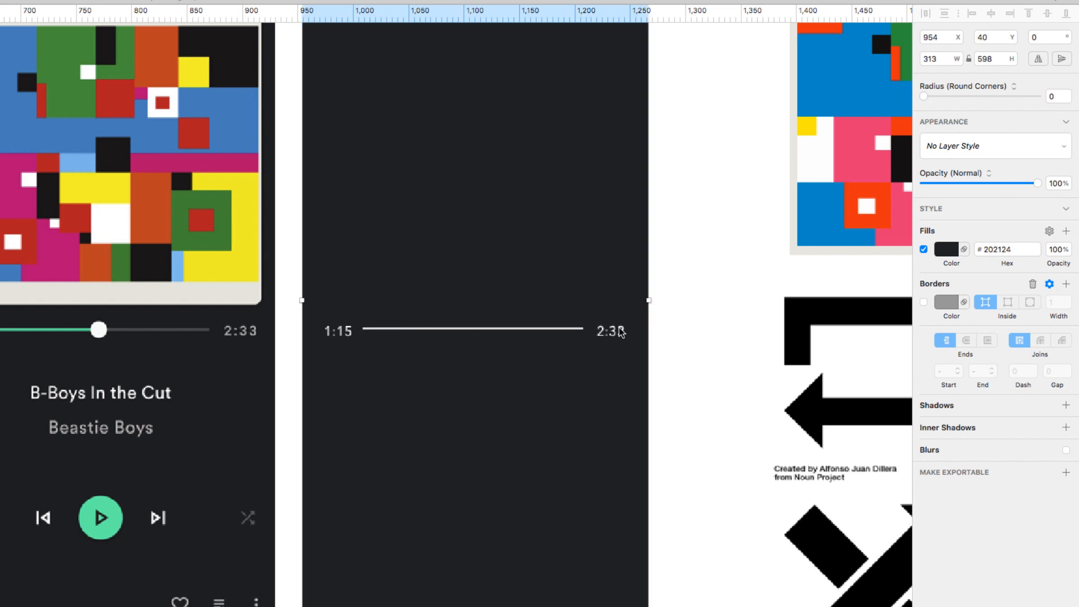
left_click(941, 251)
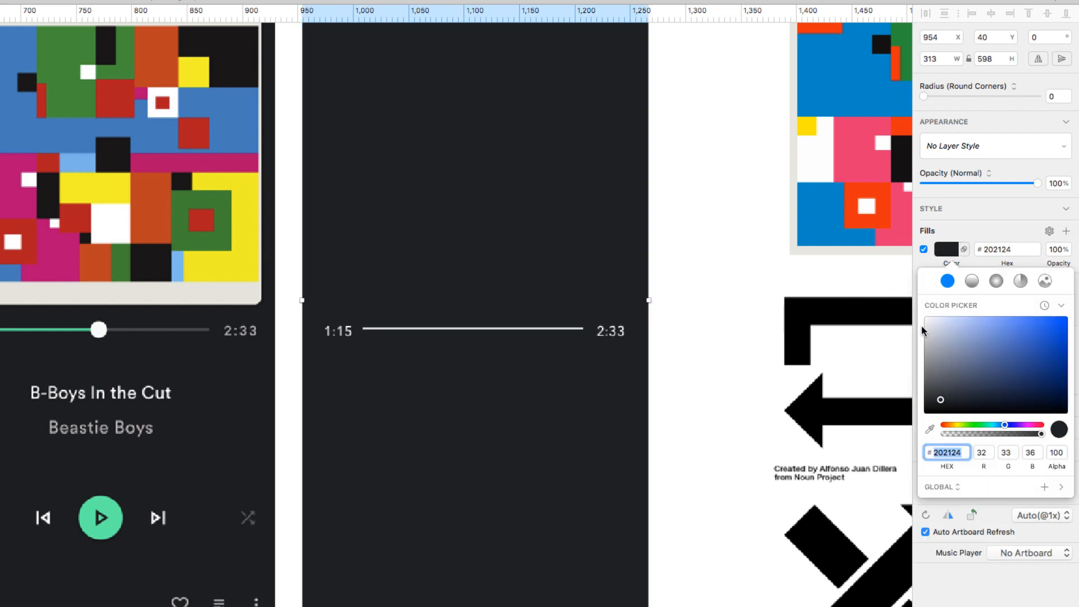
left_click(926, 357)
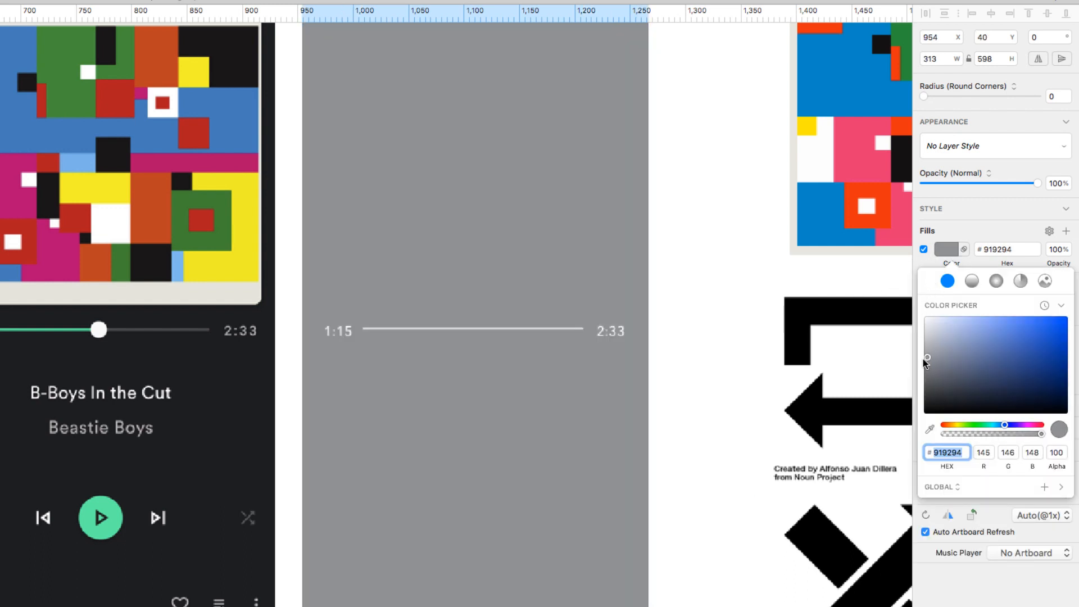
key("super+z")
- Change the fill of the thin bar between the time labels to gray 616161
left_click(557, 333)
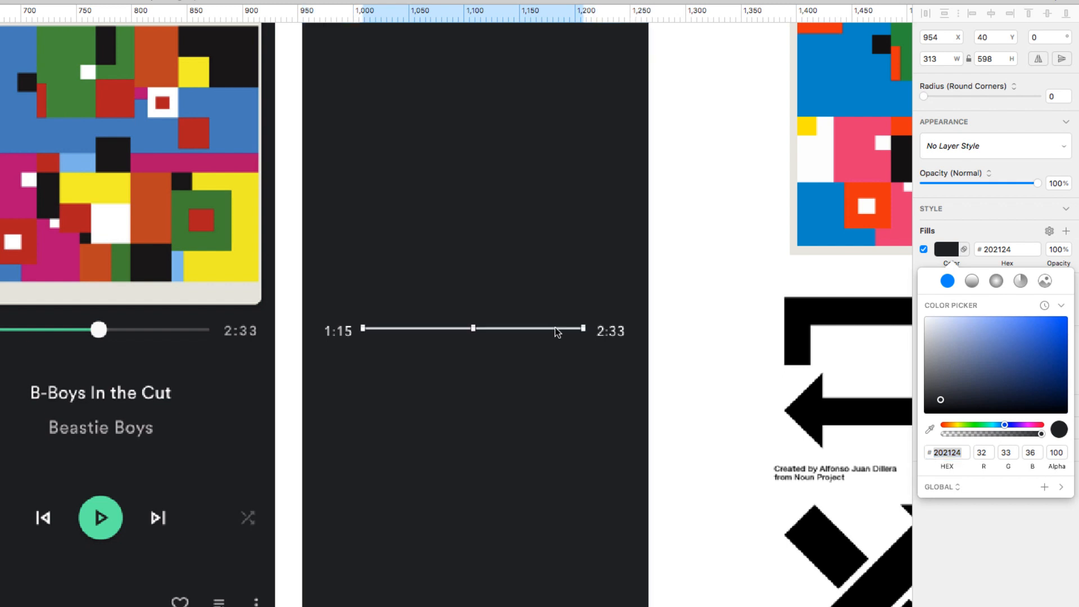
left_click(926, 339)
left_click_drag(926, 338, 912, 381)
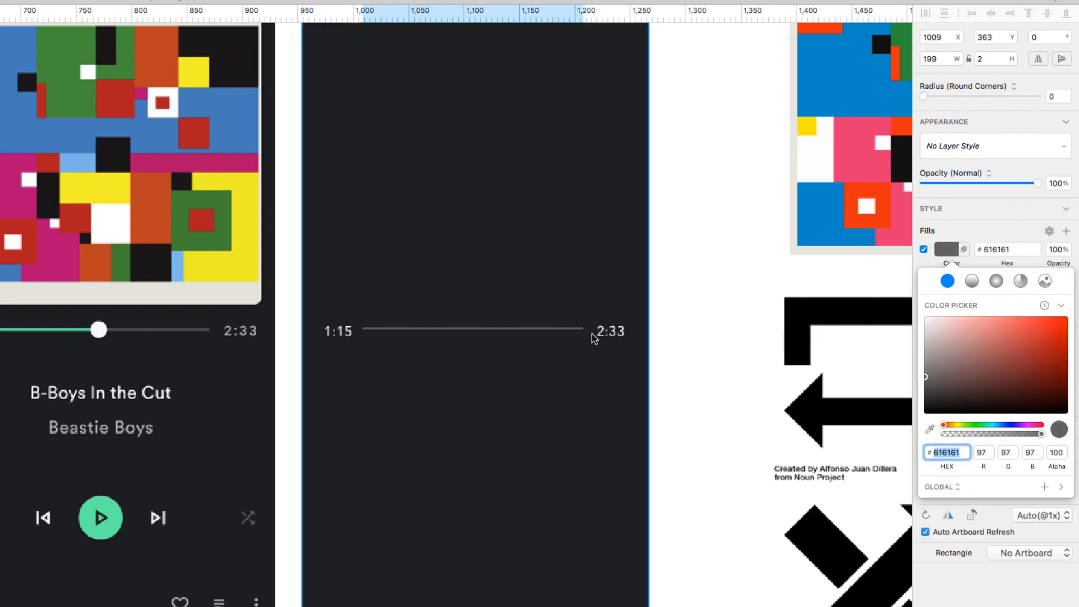
- Duplicate the gray bar one pixel lower, at Y 364, and fill the copy with darker gray 434343
key("super+d")
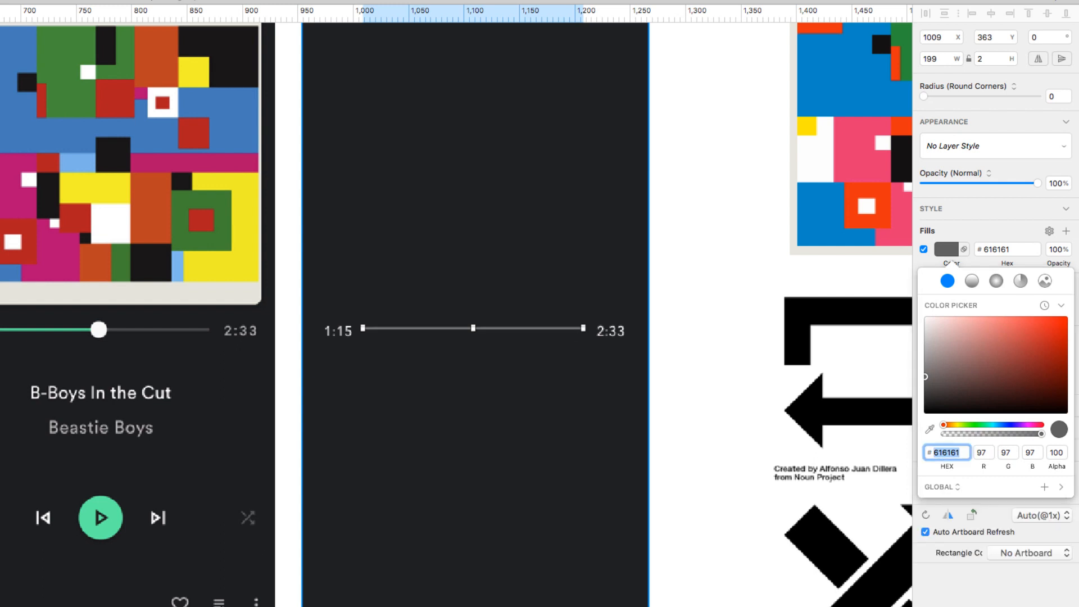
key("Down")
left_click(938, 251)
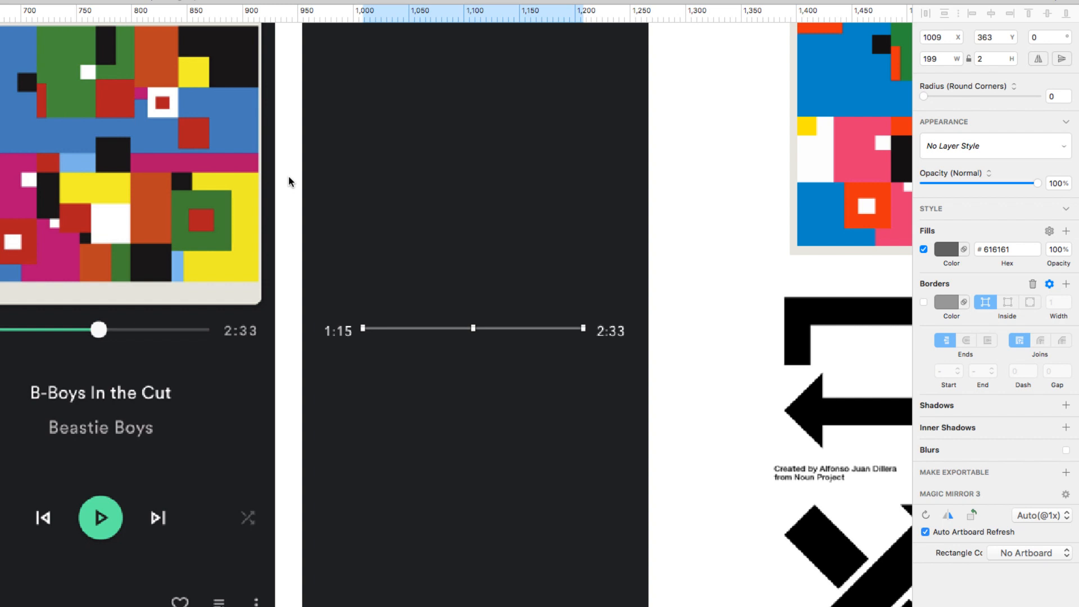
key("Down")
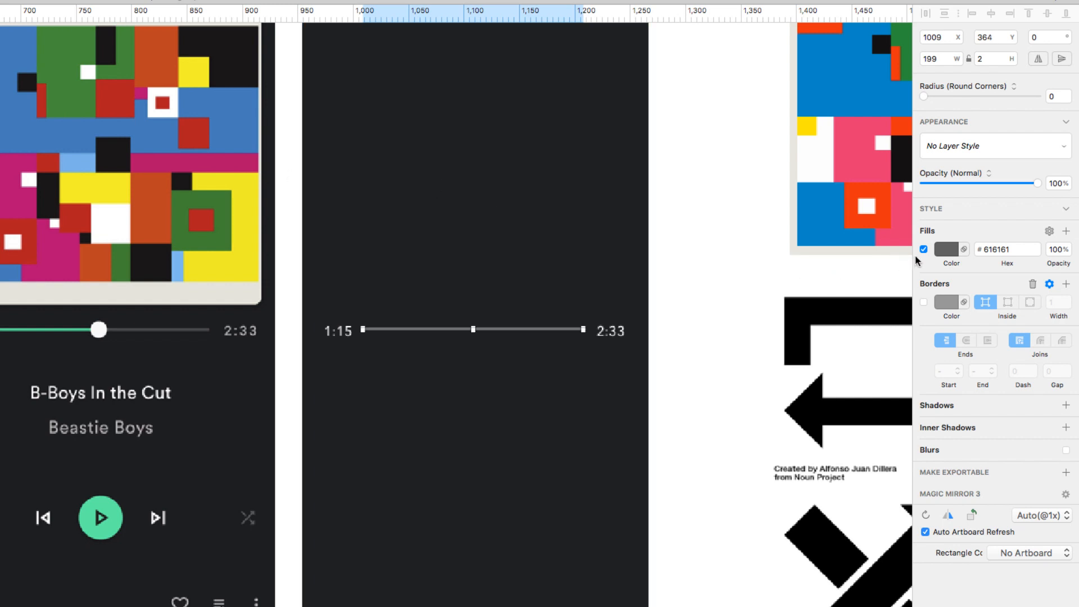
left_click(946, 249)
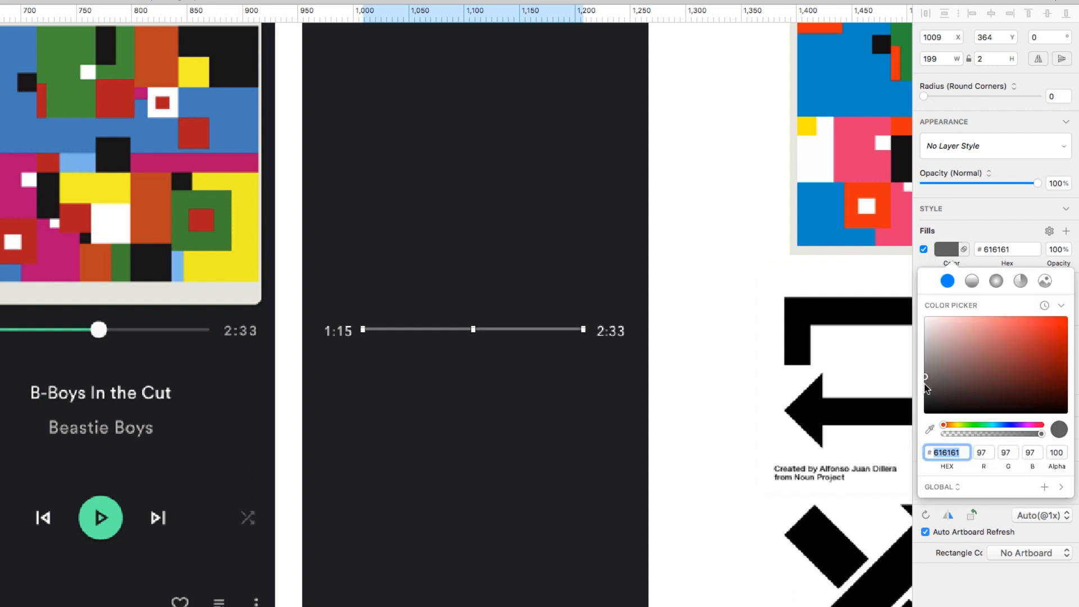
left_click(925, 388)
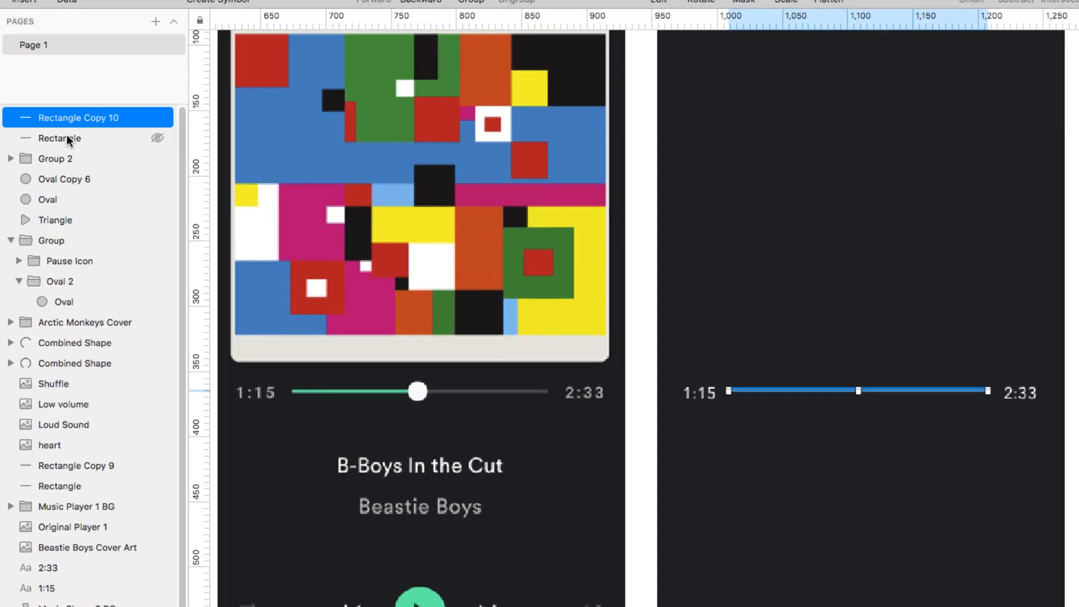
- Duplicate both gray bars together and reduce the width of the two copies to 91
left_click(56, 136, "shift")
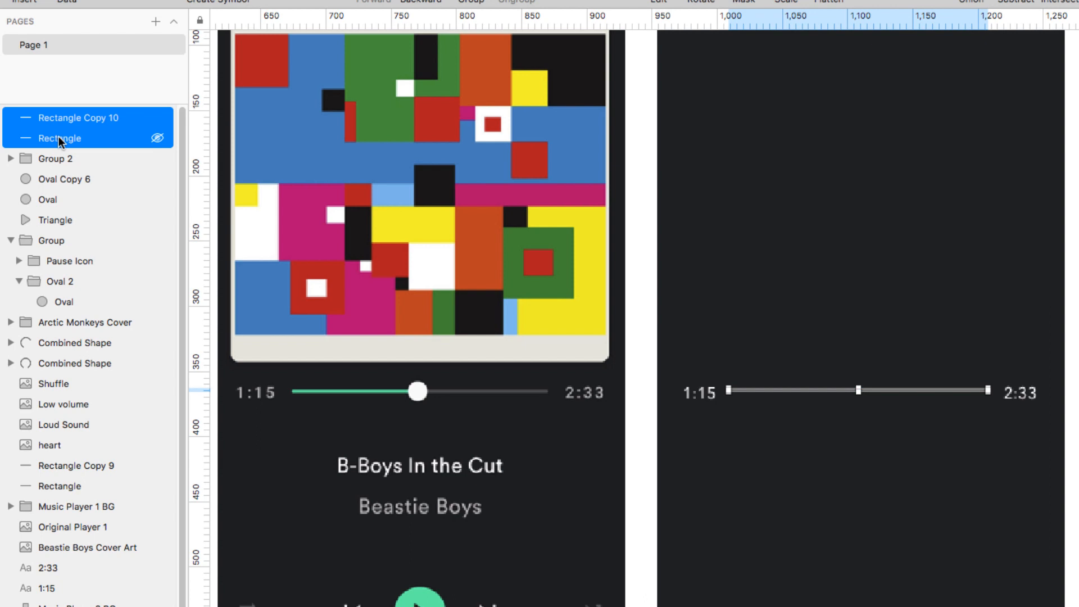
key("super+d")
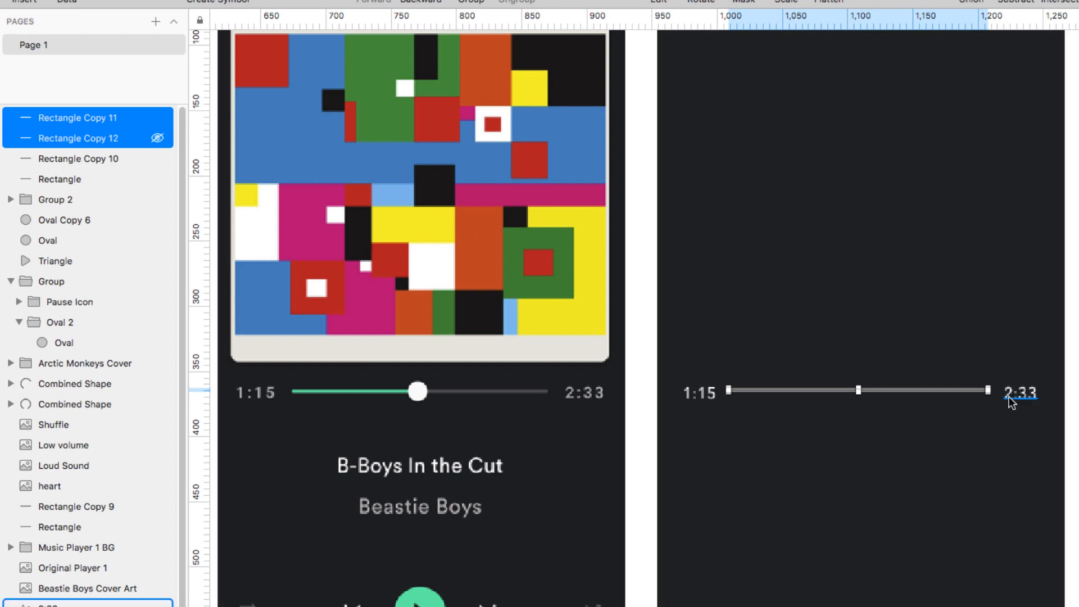
scroll(970, 430, "up", 3)
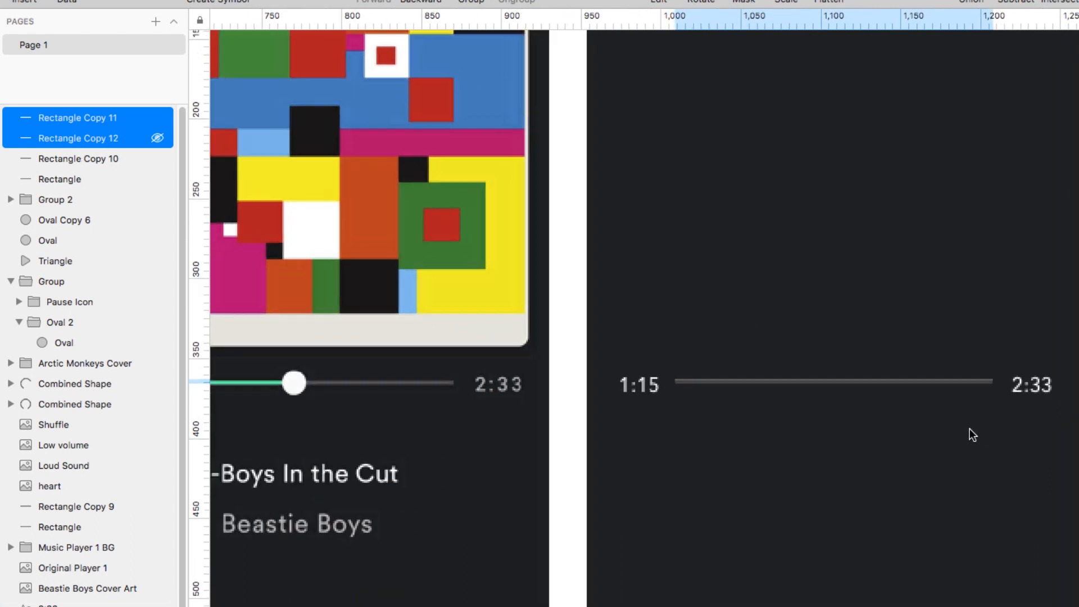
scroll(969, 429, "up", 3)
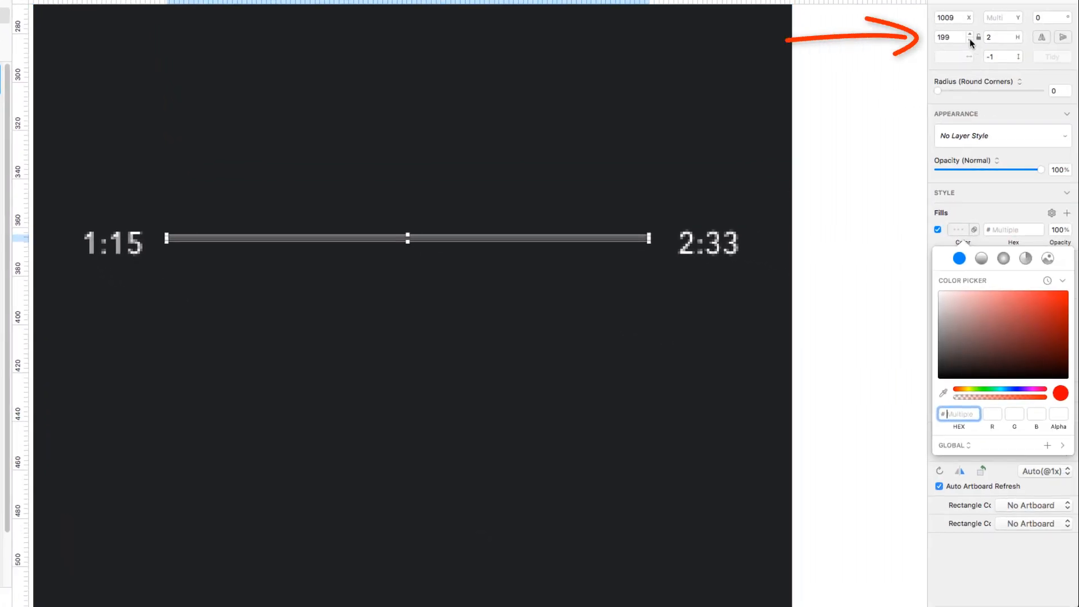
left_click(969, 40)
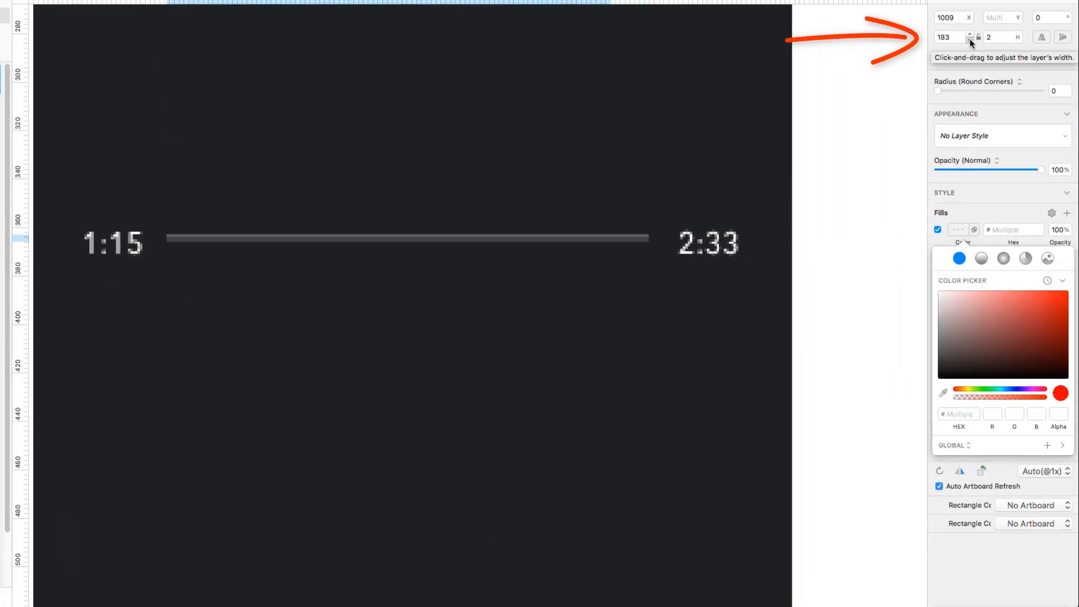
left_click_drag(970, 40, 969, 41)
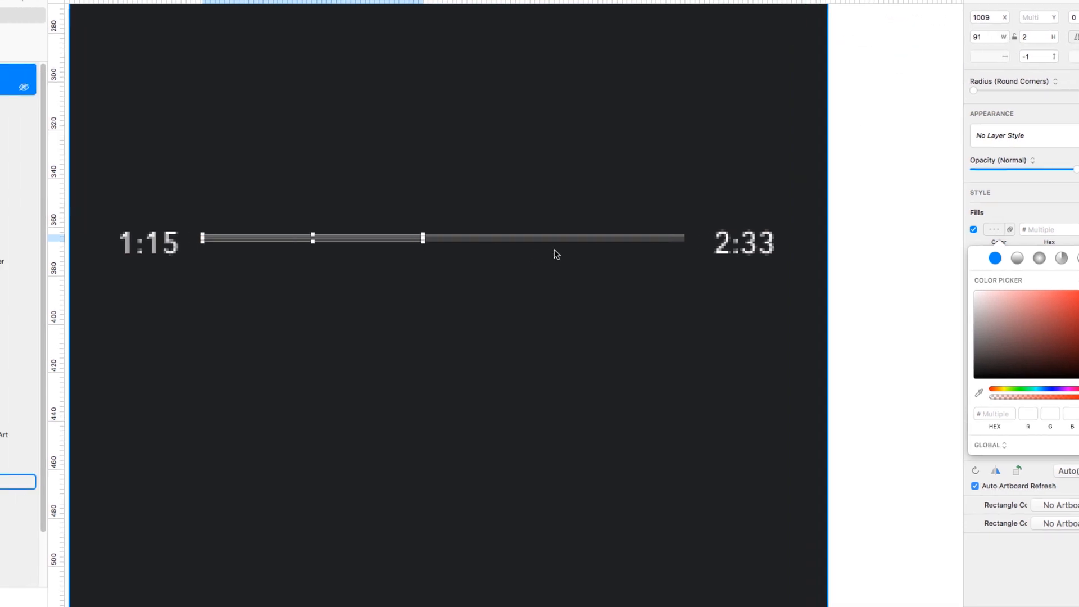
- Place the darker short bar beneath the lighter one in the layer order and fill the lighter short bar with teal 4FFFCE
left_click(397, 271)
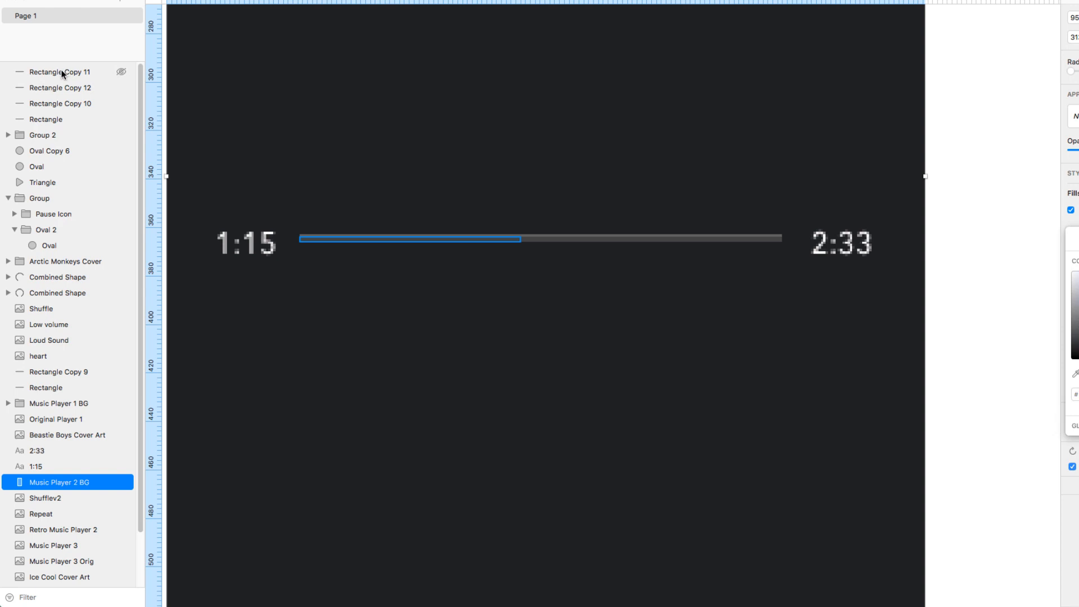
left_click_drag(62, 74, 59, 90)
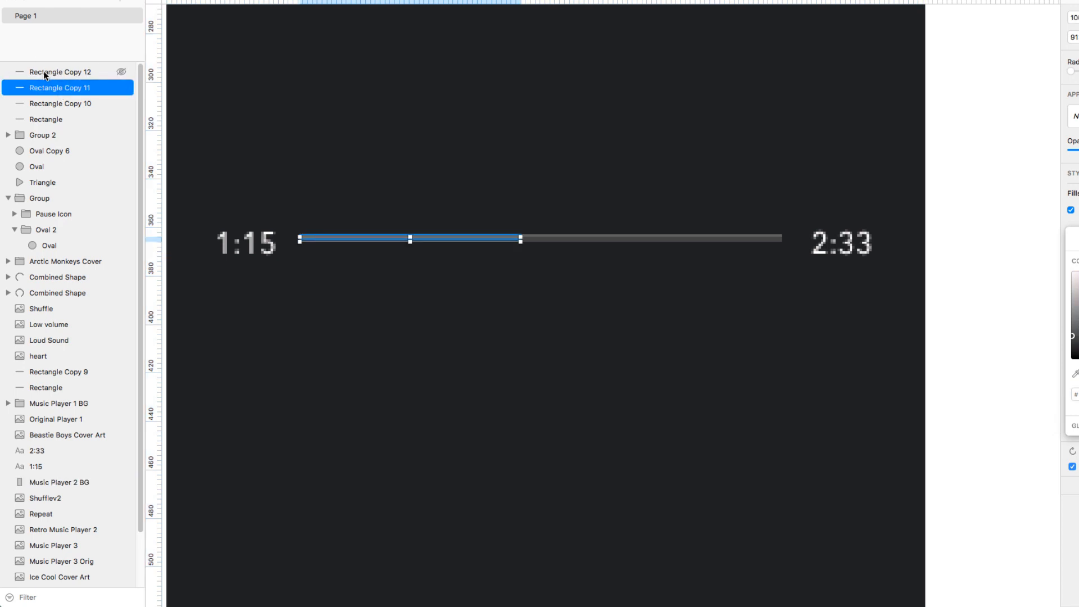
left_click(42, 71)
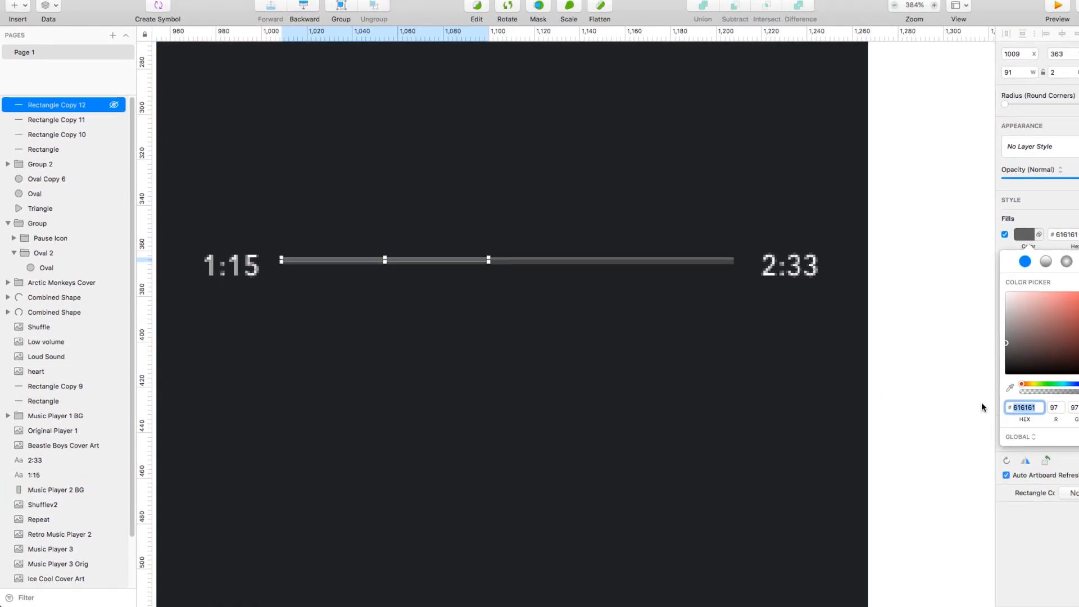
left_click_drag(1050, 387, 1059, 387)
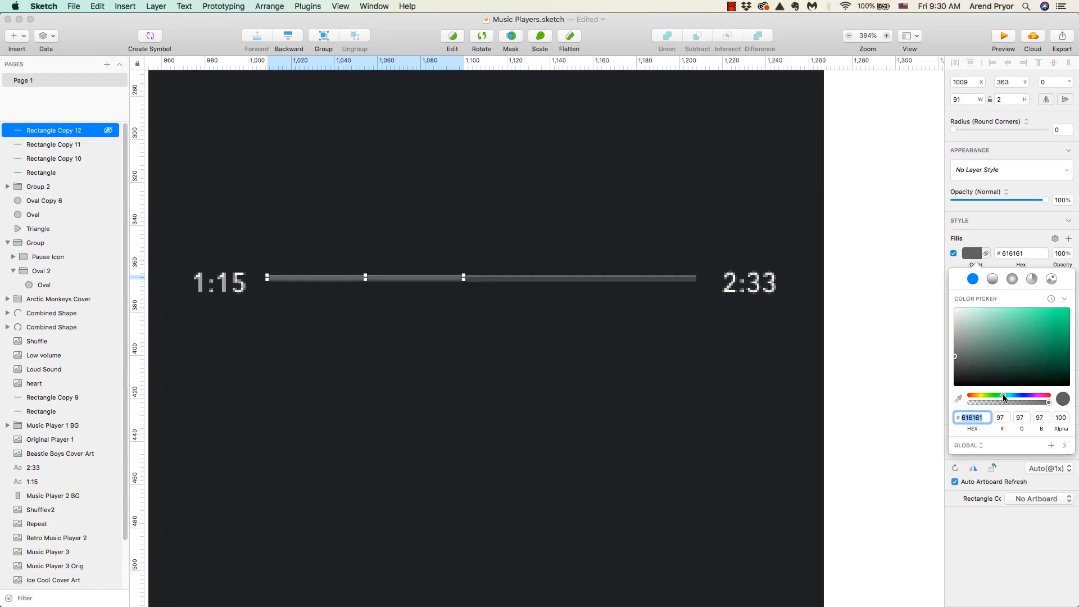
mouse_move(1038, 323)
left_mouse_down()
mouse_move(1044, 310)
mouse_move(1033, 304)
left_mouse_up()
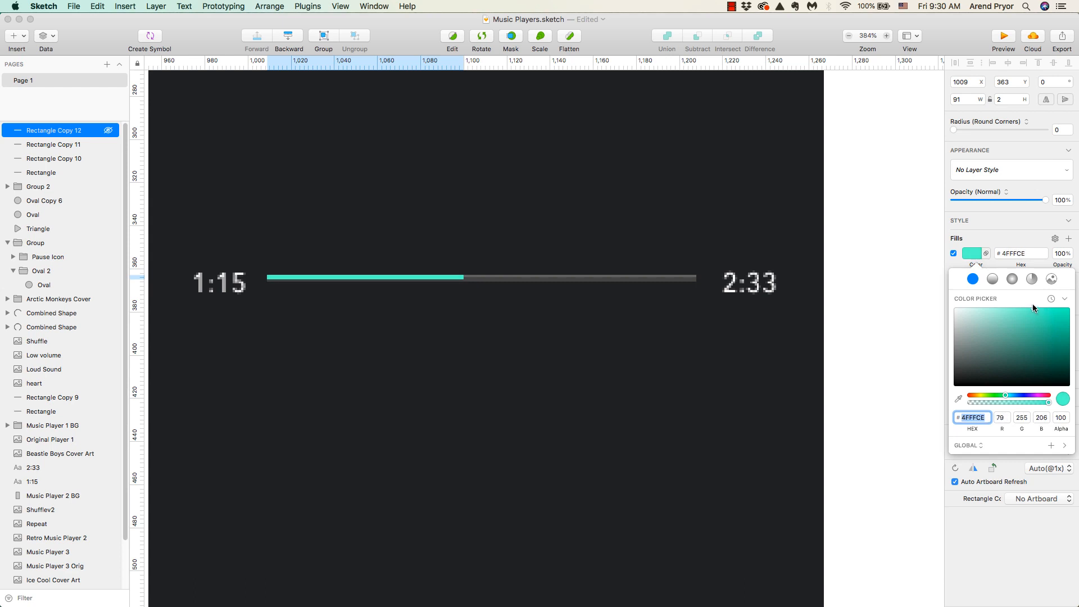
- Copy the teal hex value to the darker short bar's fill and darken it to 077858
right_click(974, 422)
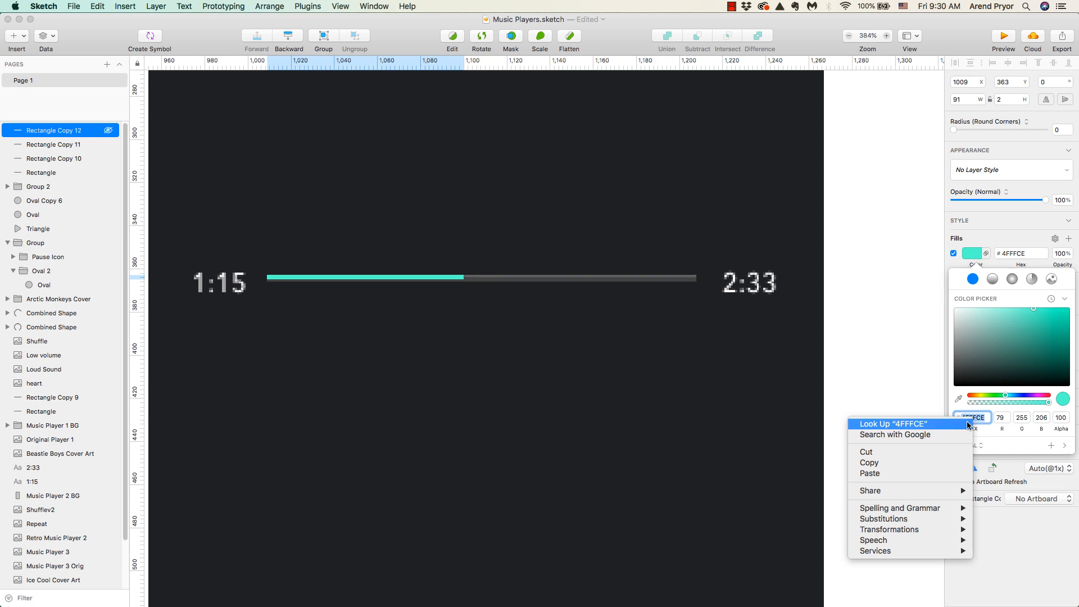
left_click(939, 461)
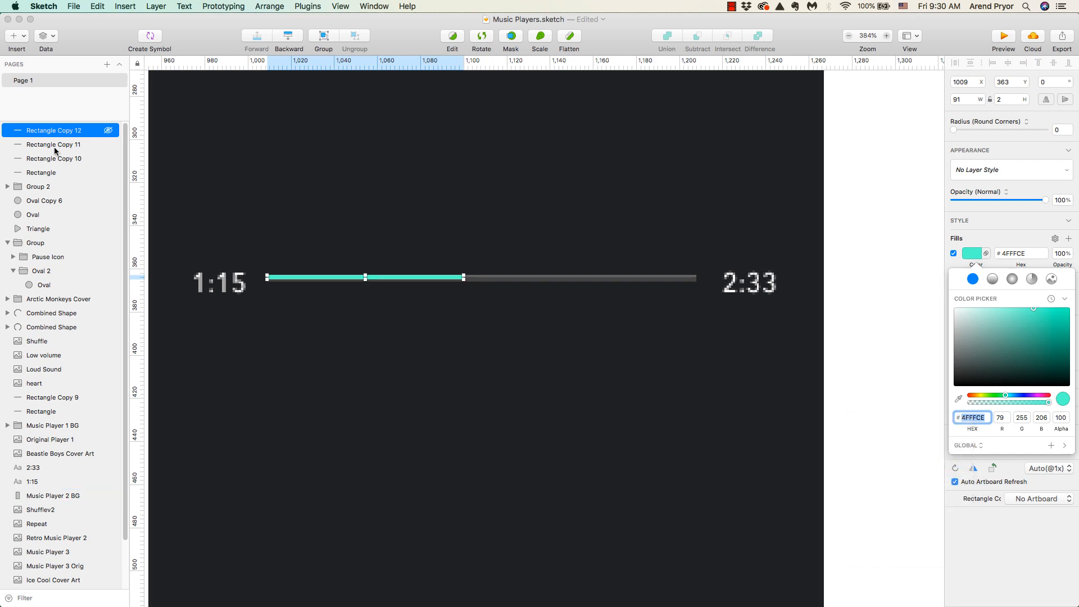
left_click(39, 144)
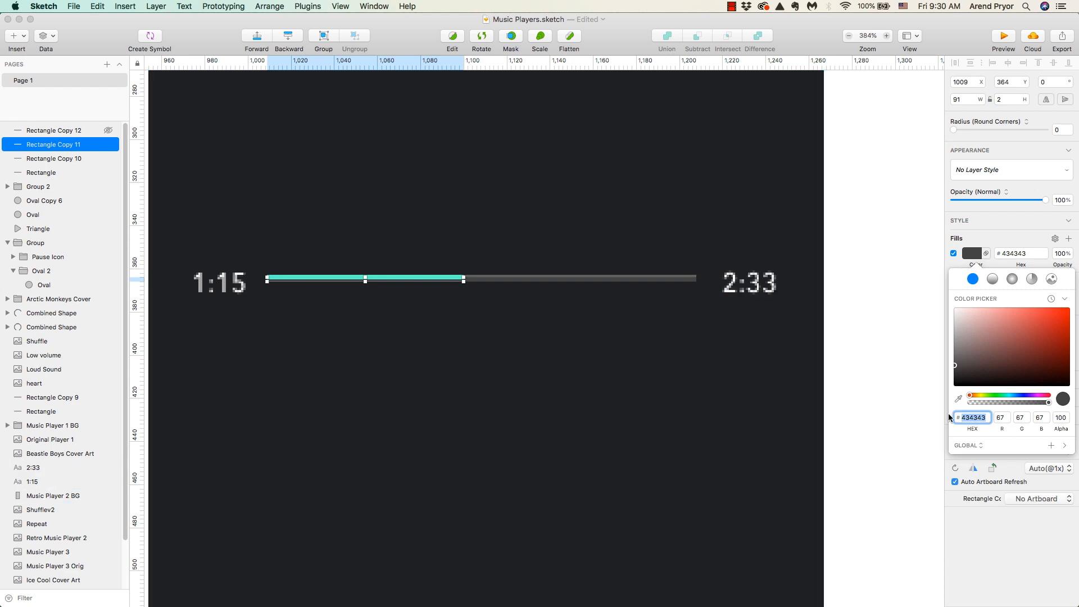
key("super+v")
key("Return")
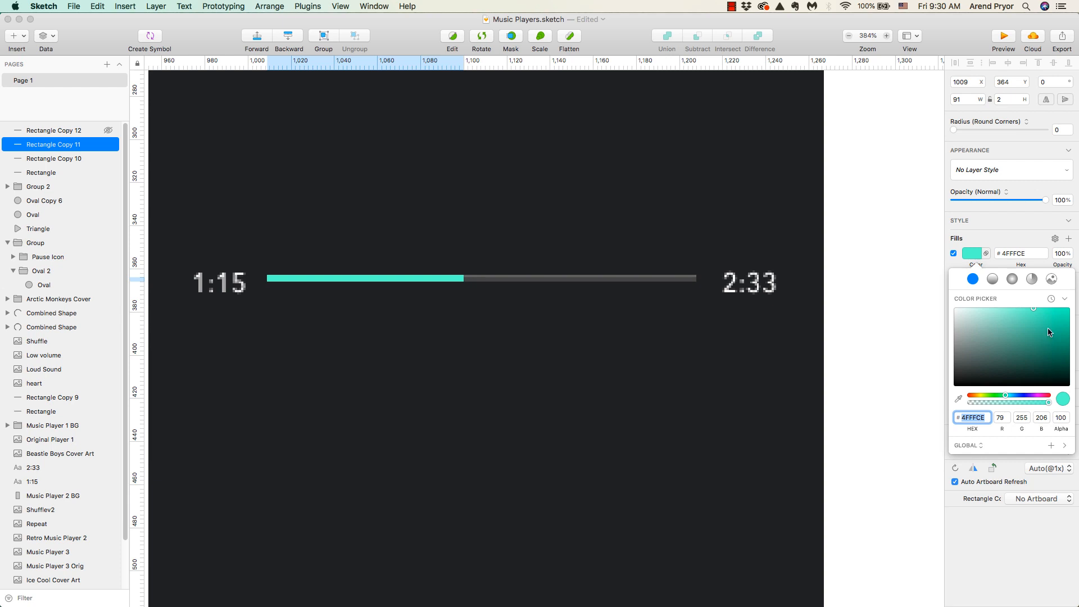
left_click_drag(1034, 308, 1063, 349)
- Draw a circle about 16 by 16 just below the progress bar and fill it with white FFFFFF
scroll(597, 372, "down", 2)
scroll(597, 371, "down", 5)
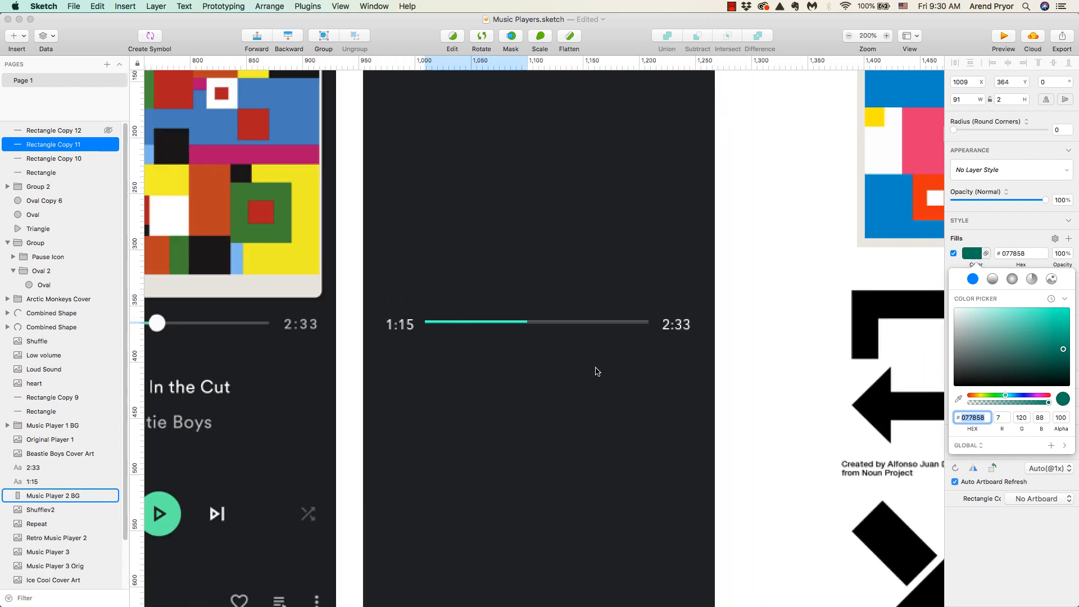
left_click(536, 367)
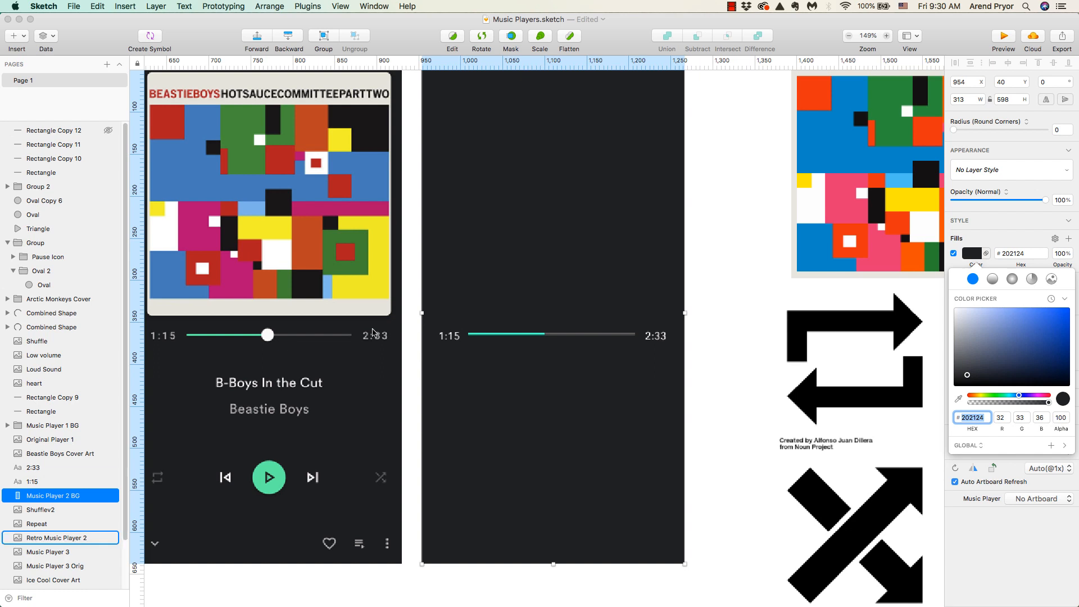
type("o")
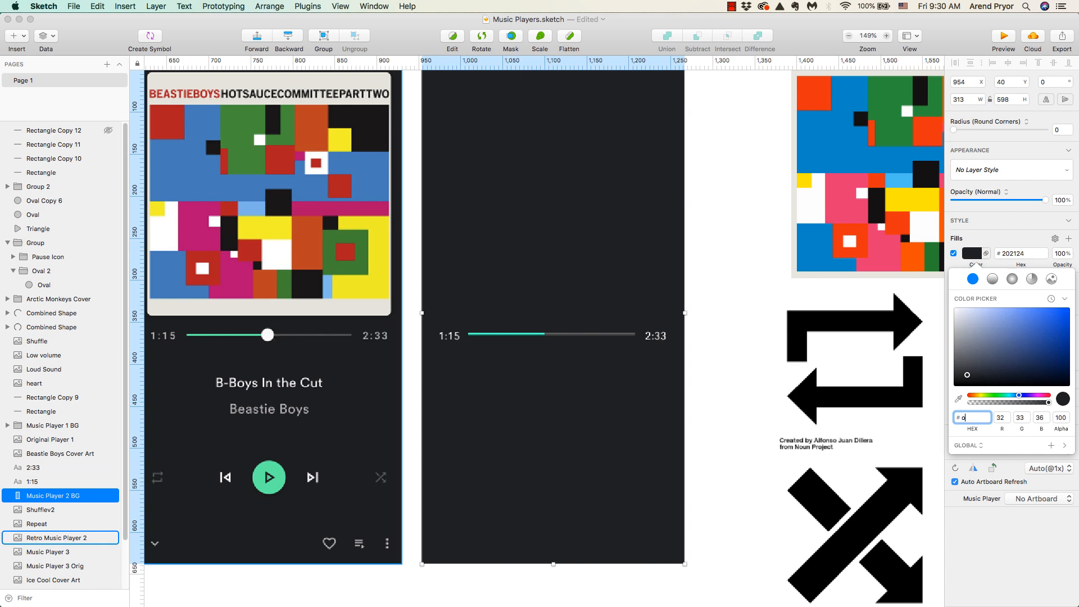
type("o")
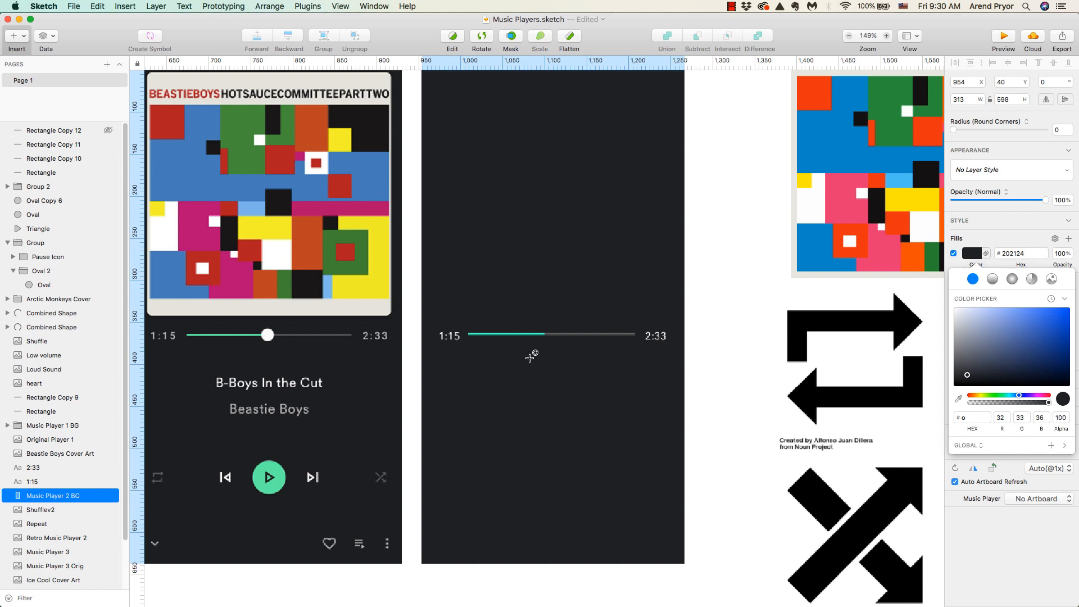
left_click_drag(529, 358, 542, 372)
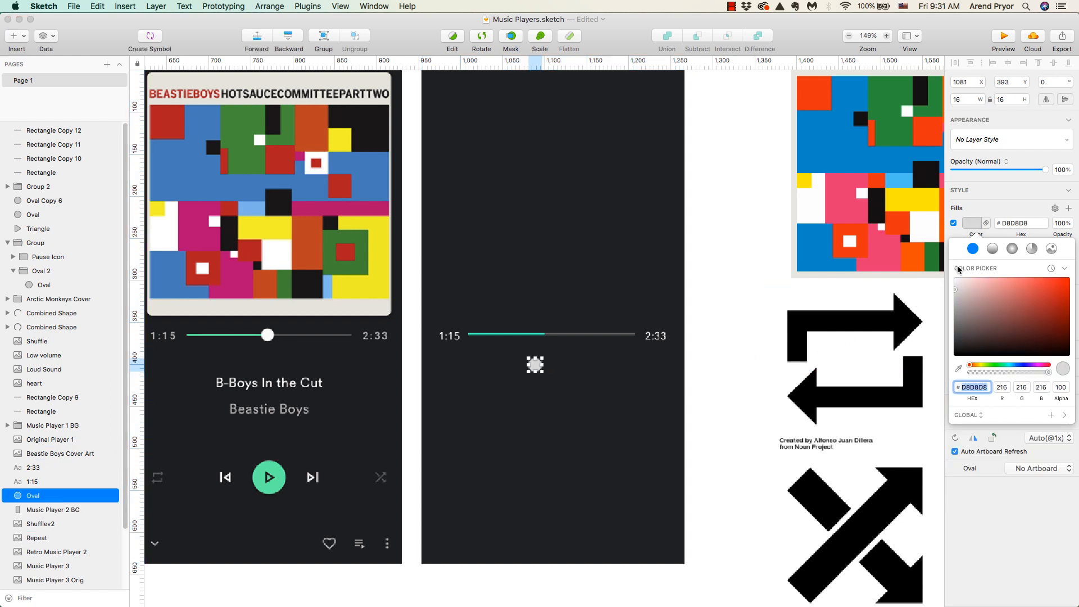
left_click(955, 280)
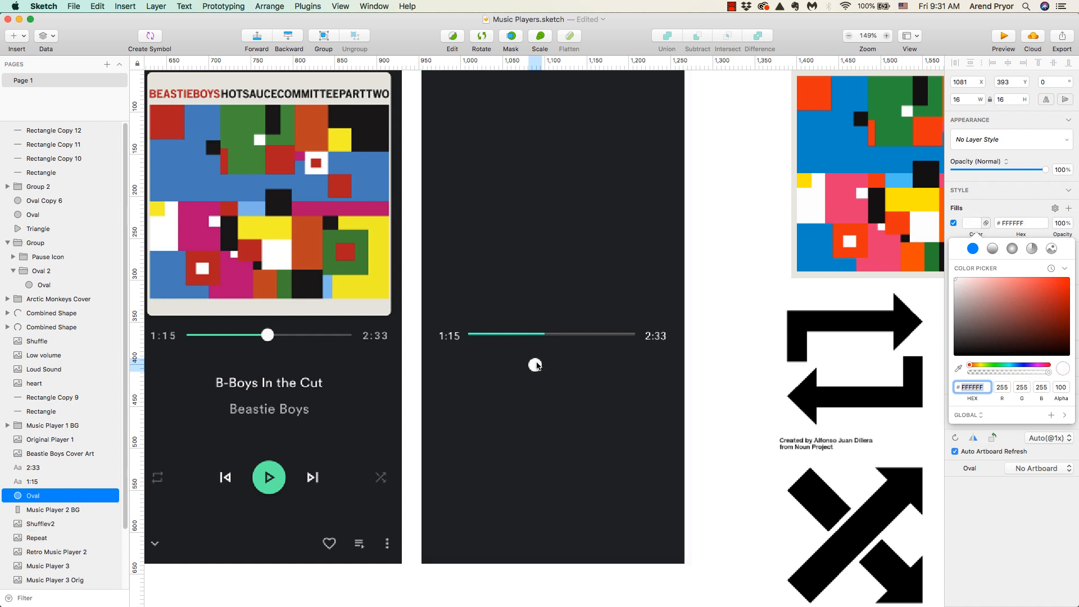
- Move the white circle onto the end of the teal bar and resize it to 14 by 14
left_click_drag(538, 366, 546, 336)
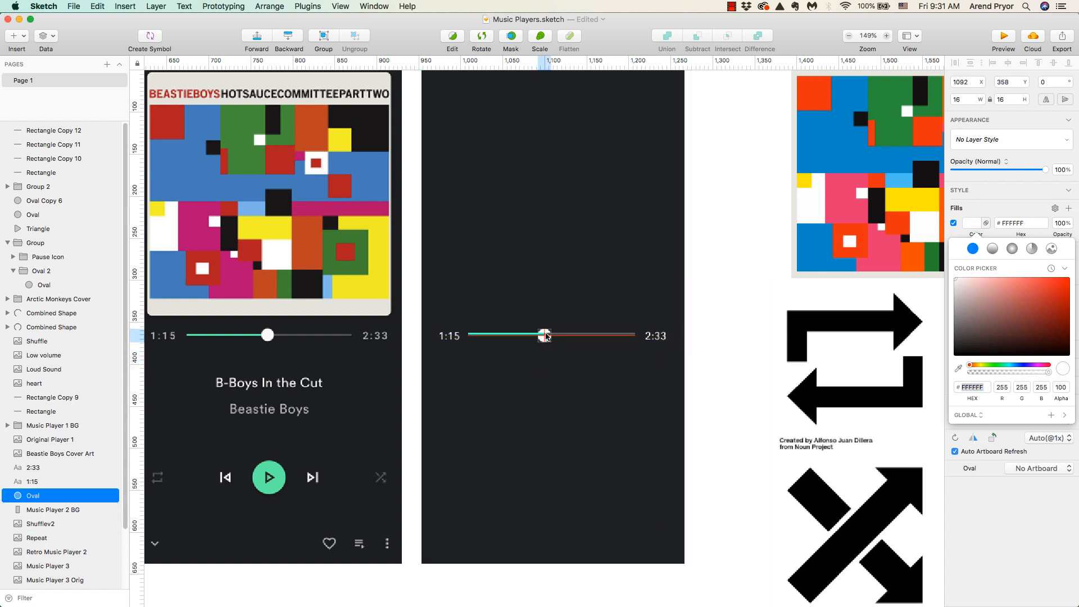
left_click(983, 102)
left_click(982, 102)
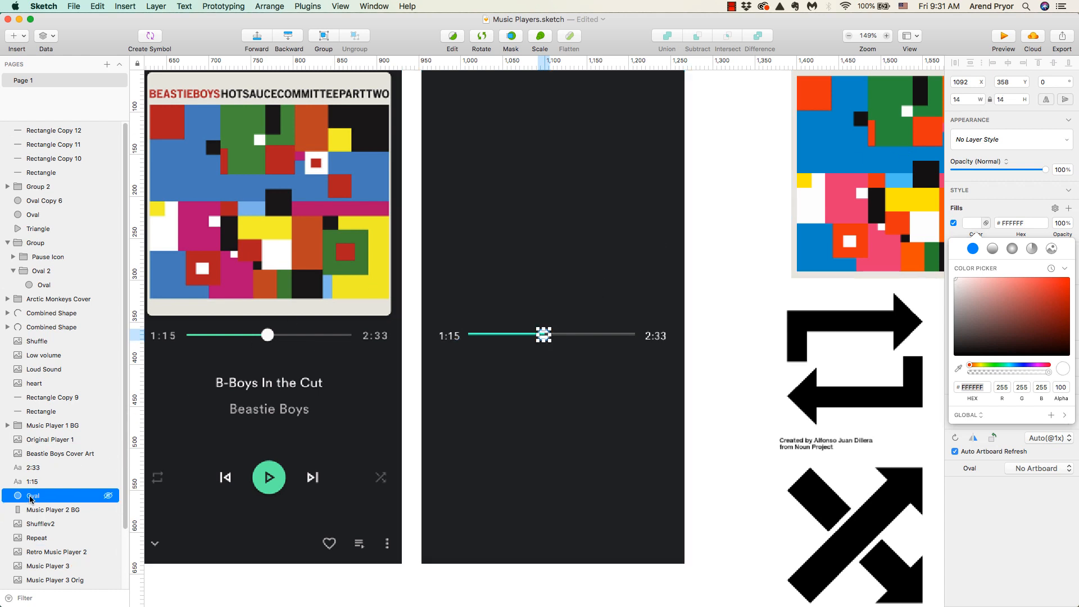
- Place the white circle at the very top of the layer order, above the progress bars
left_click_drag(31, 499, 38, 124)
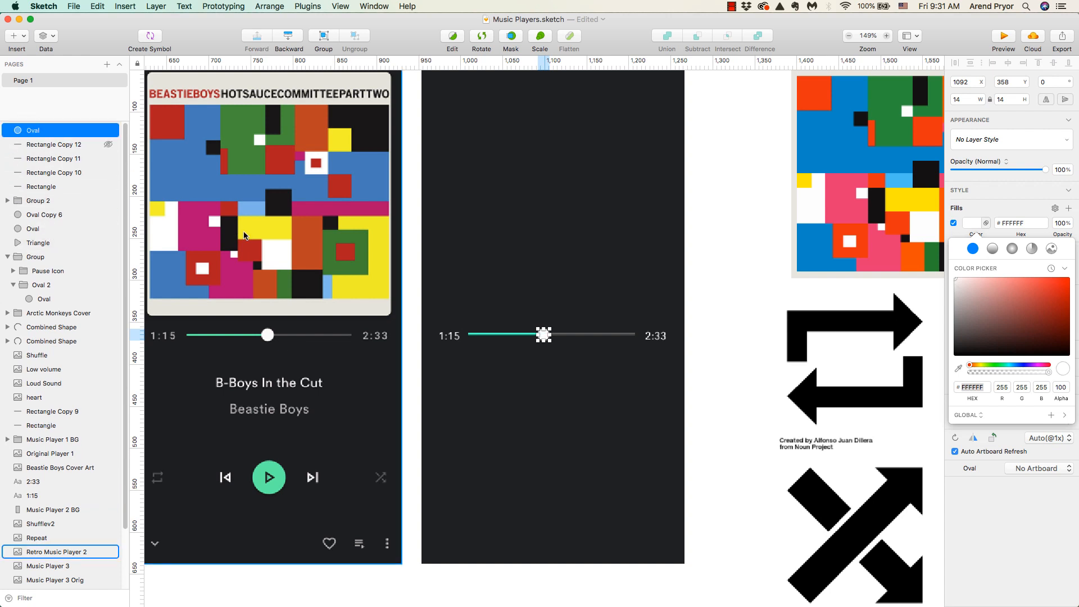
left_click(500, 383)
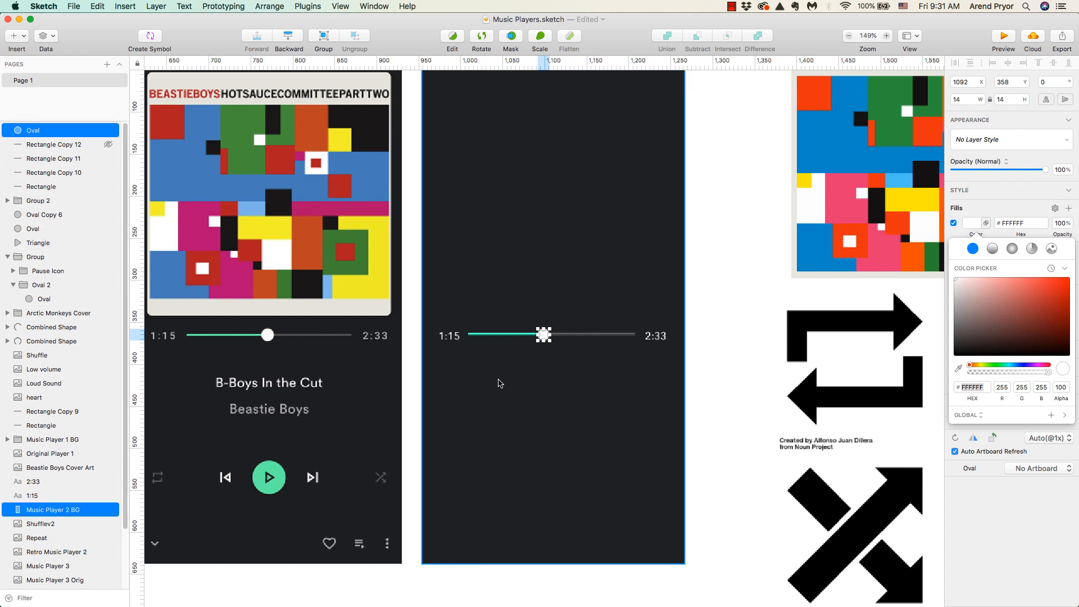
left_click(542, 339)
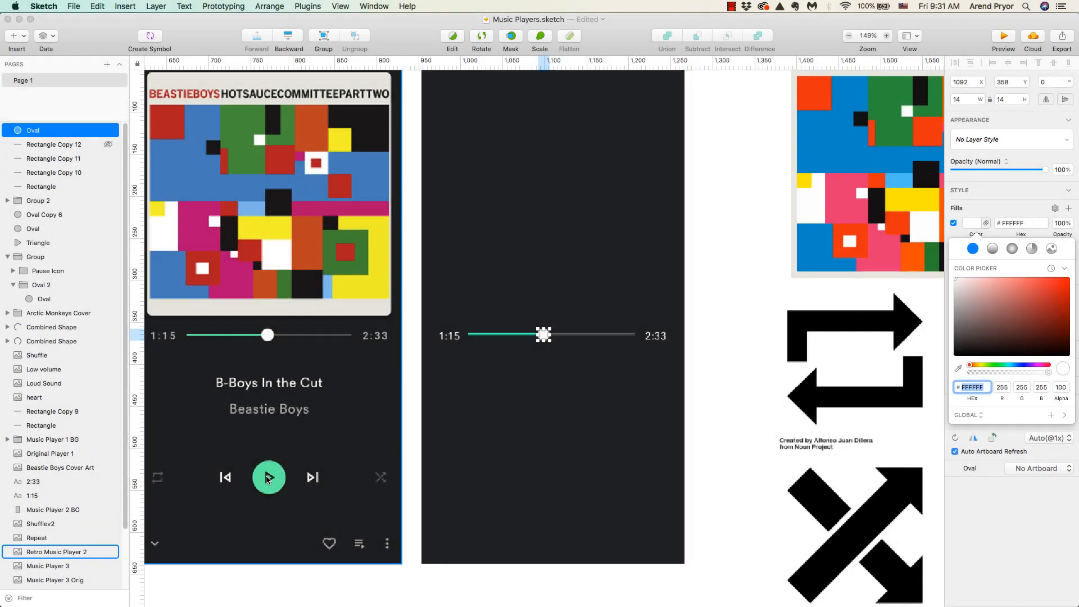
- Draw a circle about 44 by 44 beside the play button of the reference player
left_click_drag(268, 478, 405, 477)
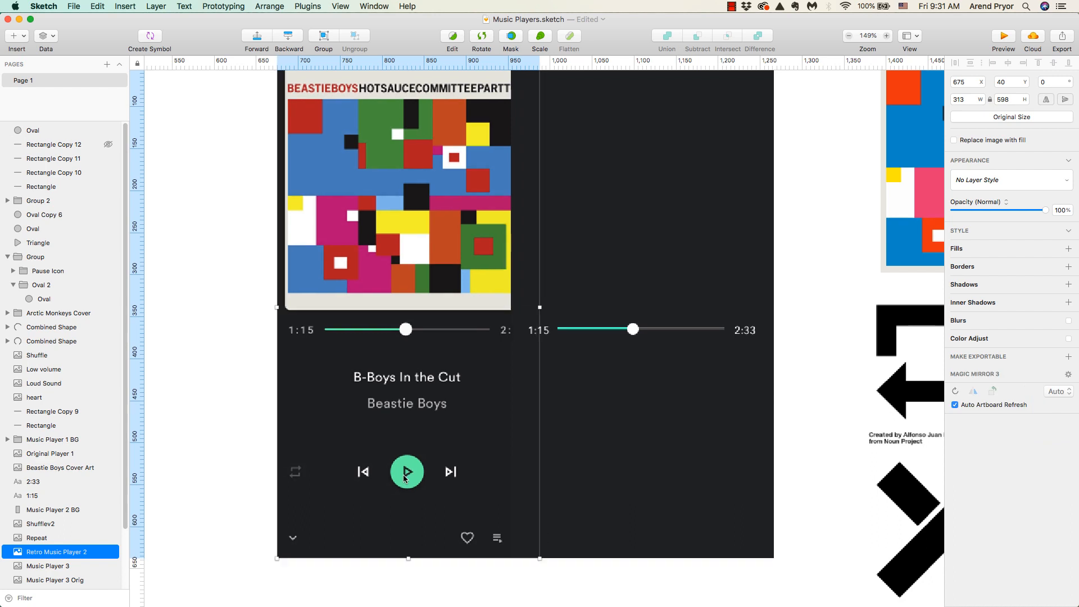
key("super+z")
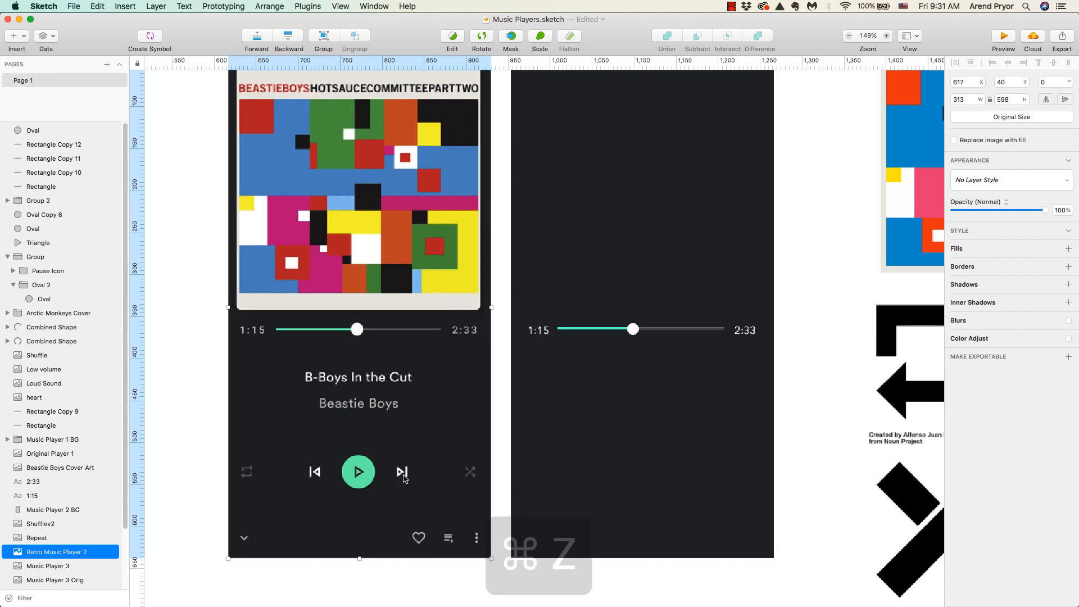
scroll(404, 478, "up", 5)
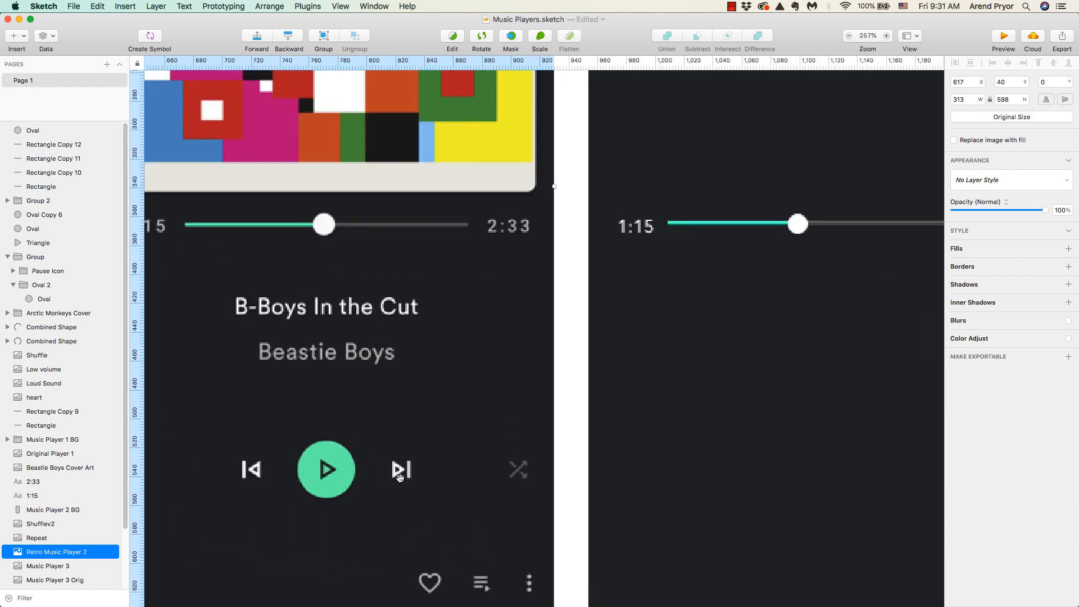
left_click_drag(393, 506, 488, 467)
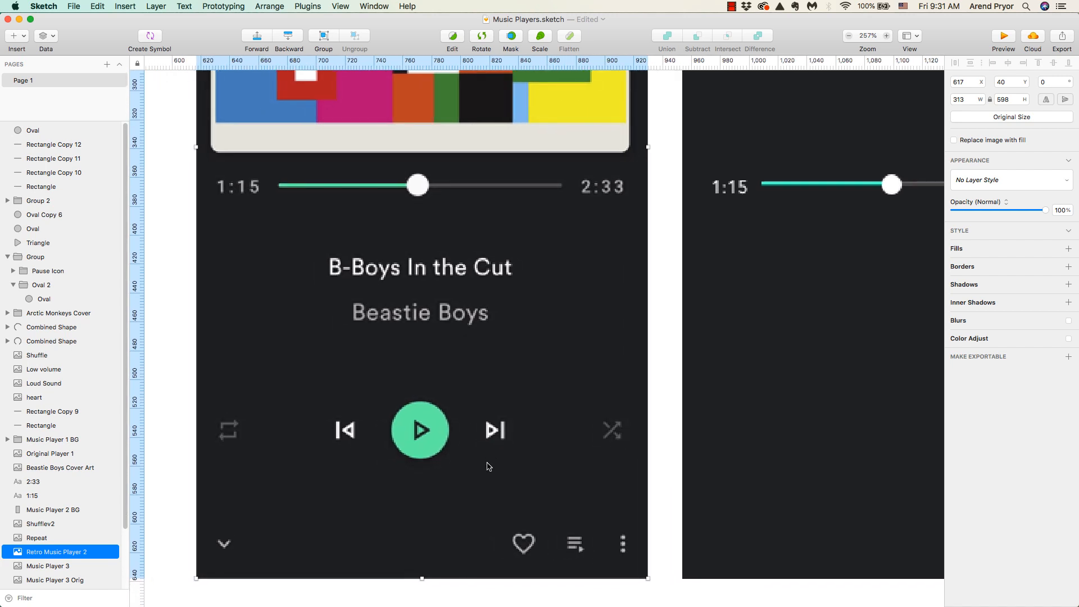
key("o")
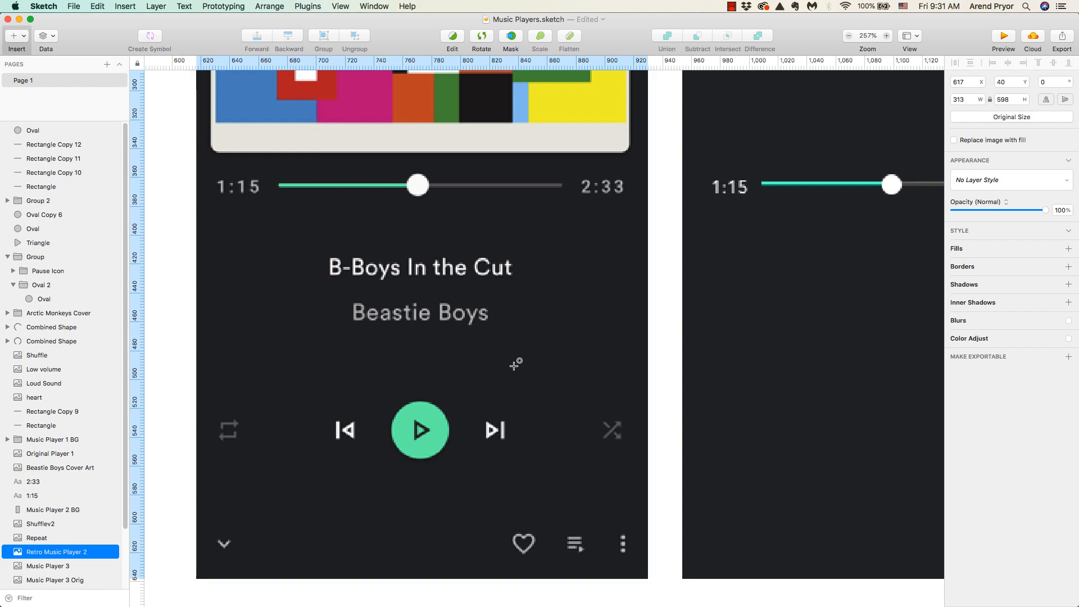
left_click_drag(513, 366, 562, 391)
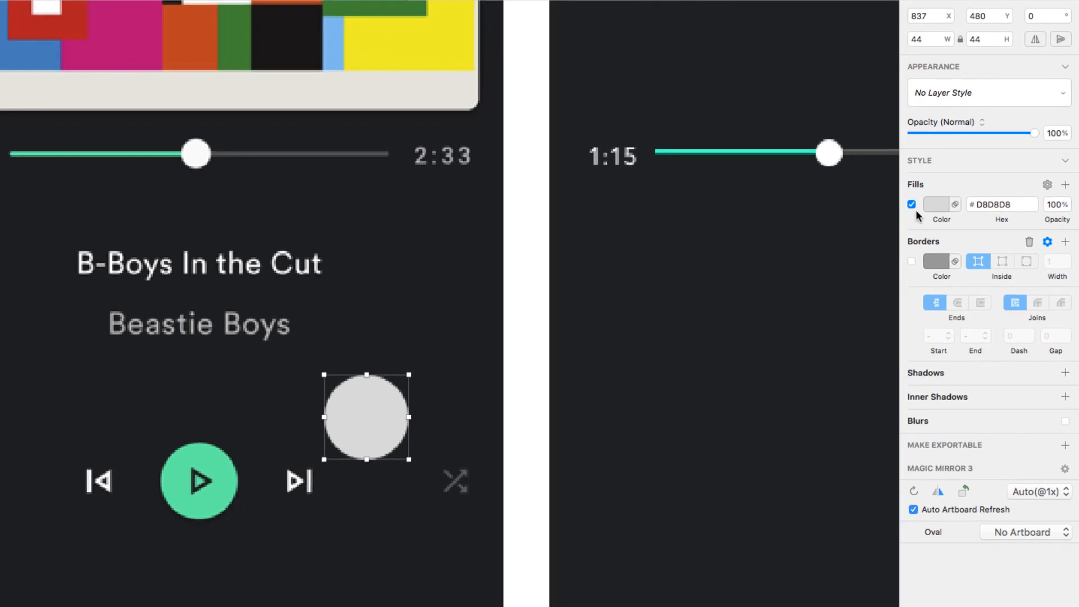
- Fill the new circle with green 69F0AE sampled from the reference play button
left_click(936, 204)
left_click(918, 398)
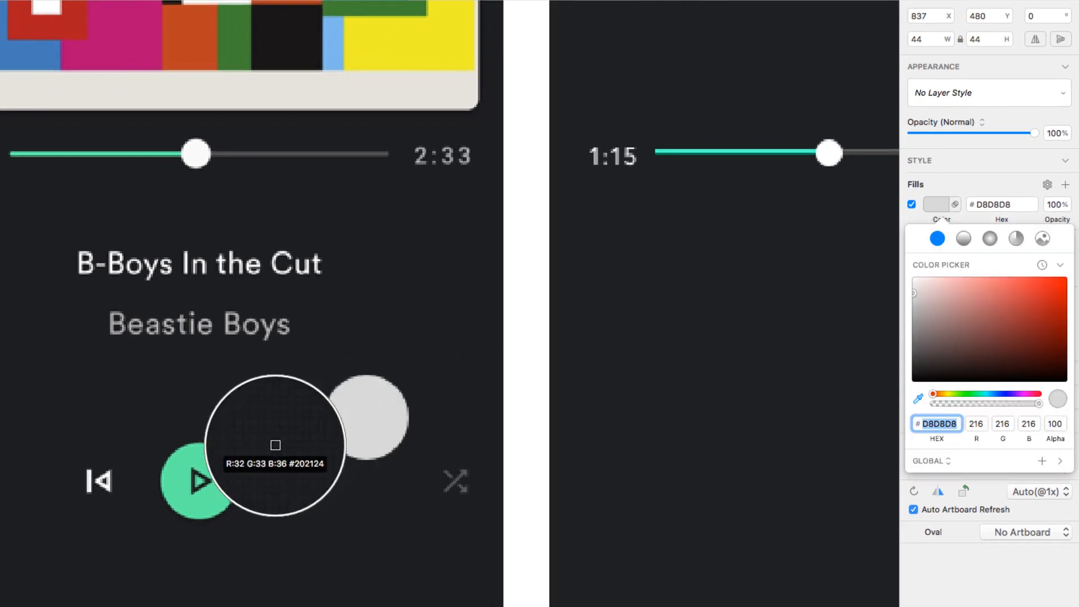
left_click(212, 466)
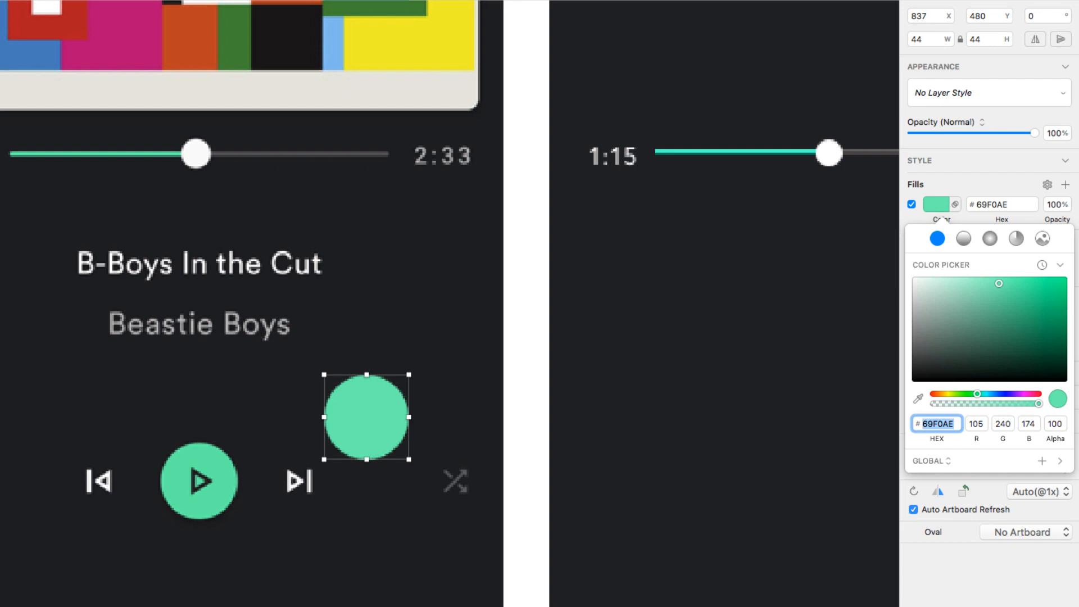
- Draw a triangle about 15 by 15 above the green circle and rotate it 90 degrees
key("Escape")
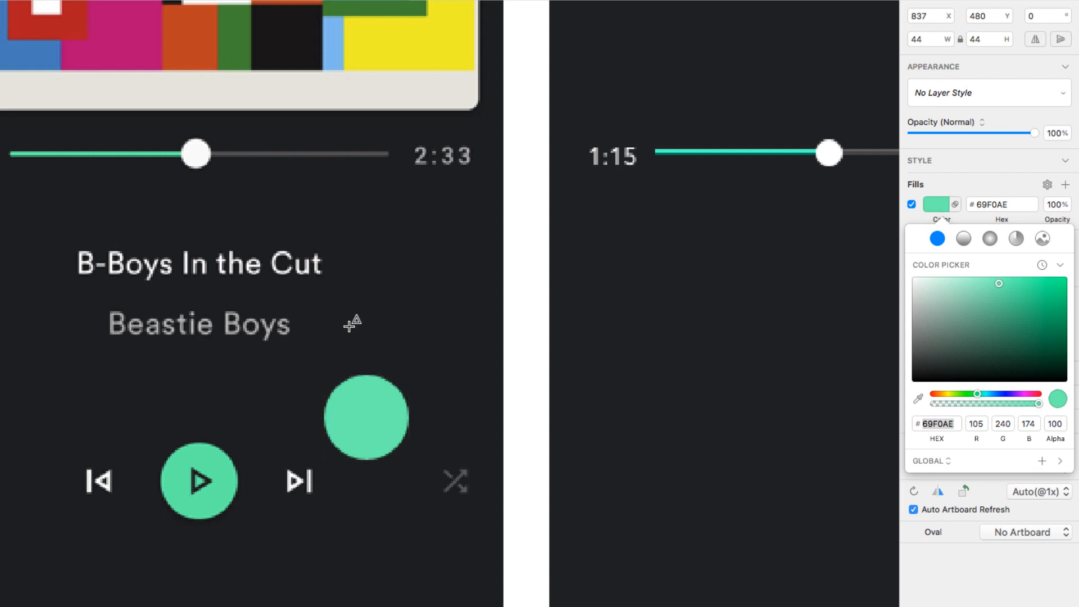
left_click_drag(350, 325, 380, 348)
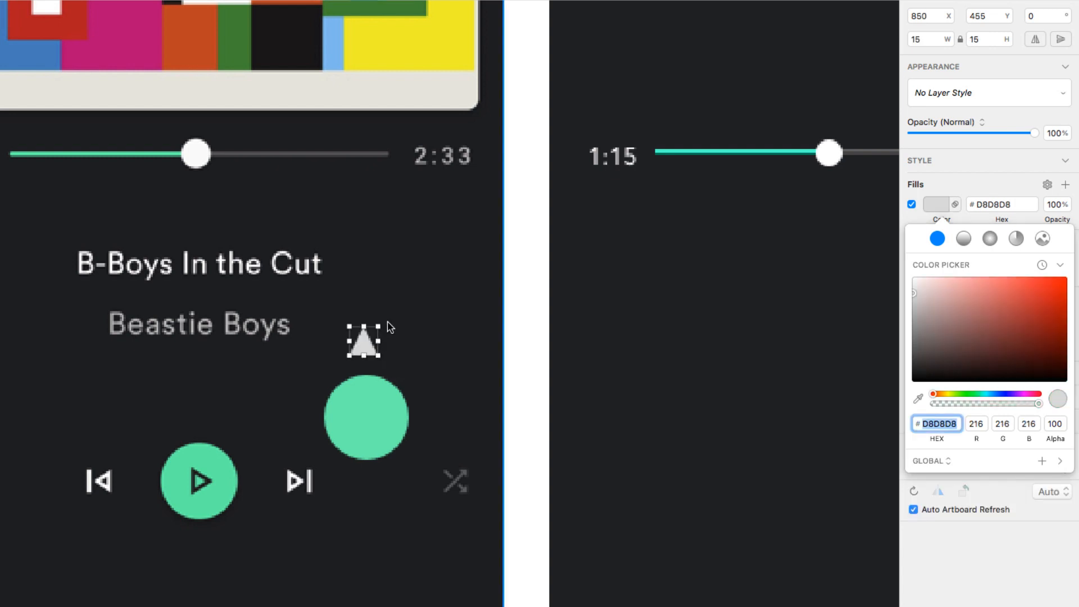
left_click(1049, 17)
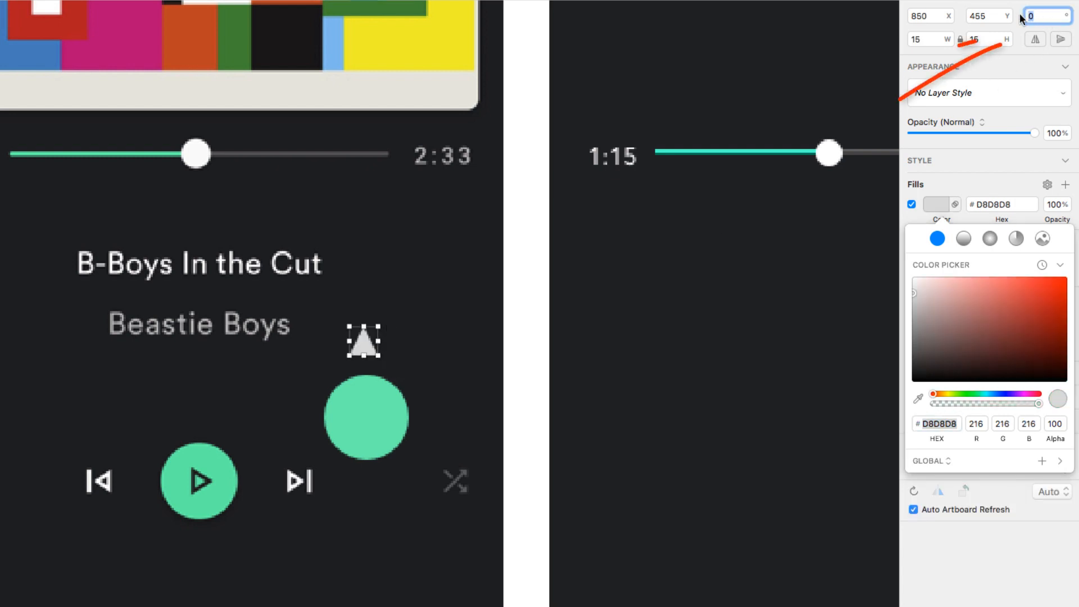
type("90")
key("Return")
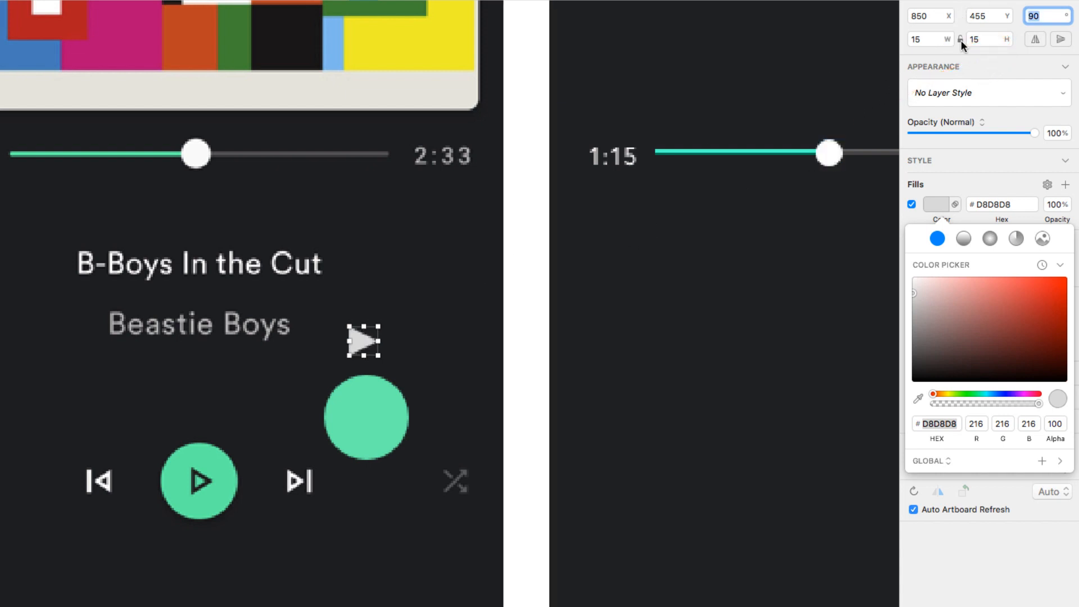
- Reduce the triangle's height to 12 and move it into the middle of the green circle
left_click(376, 341)
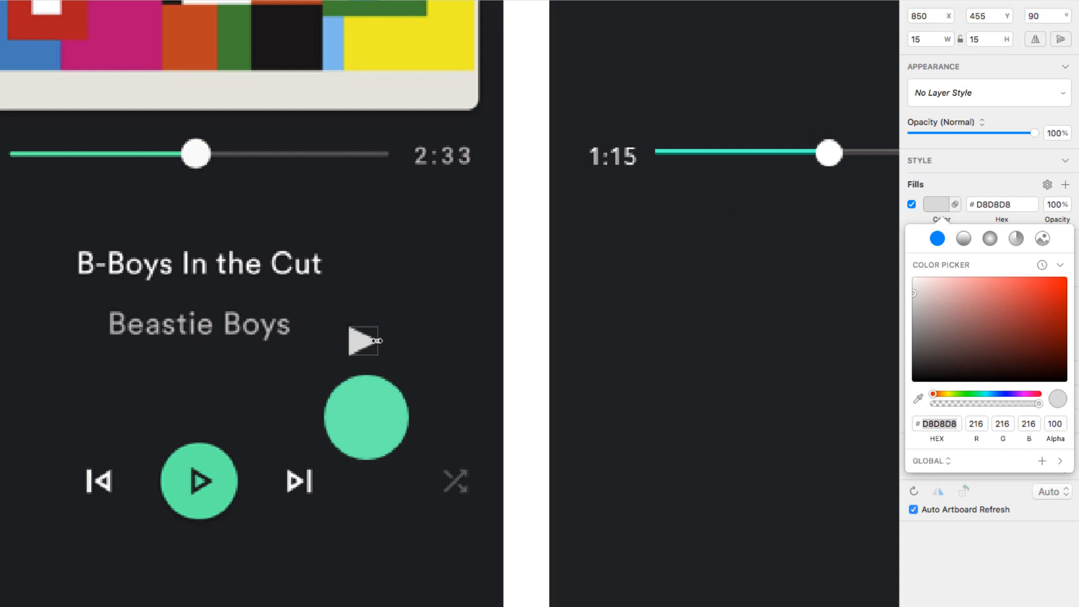
left_click_drag(376, 340, 366, 415)
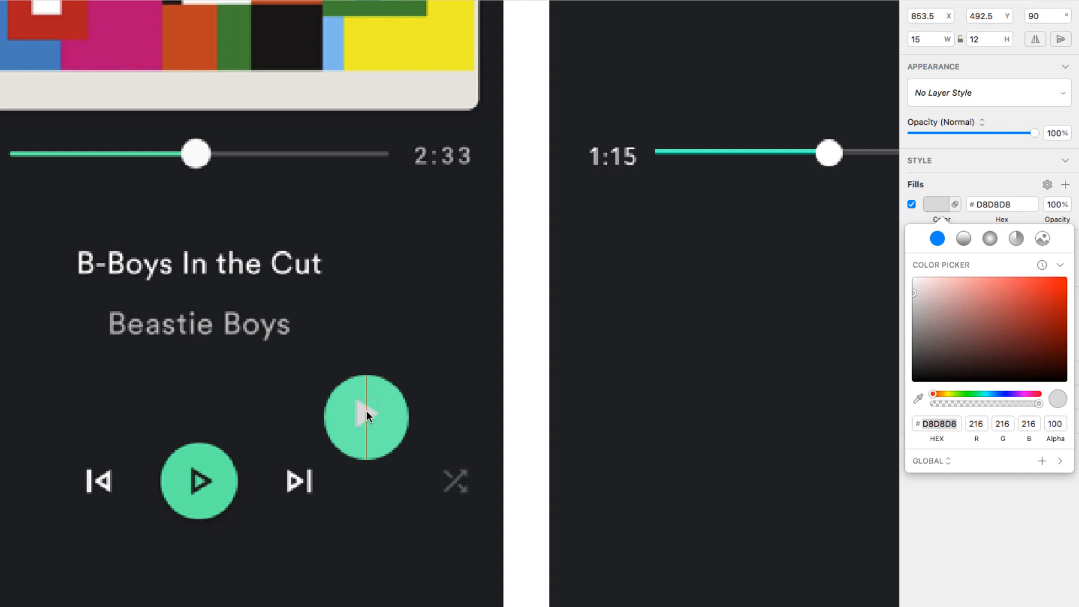
- Turn off the triangle's fill and give it an inside border with a width of 2.5
left_click(912, 219)
left_click(912, 262)
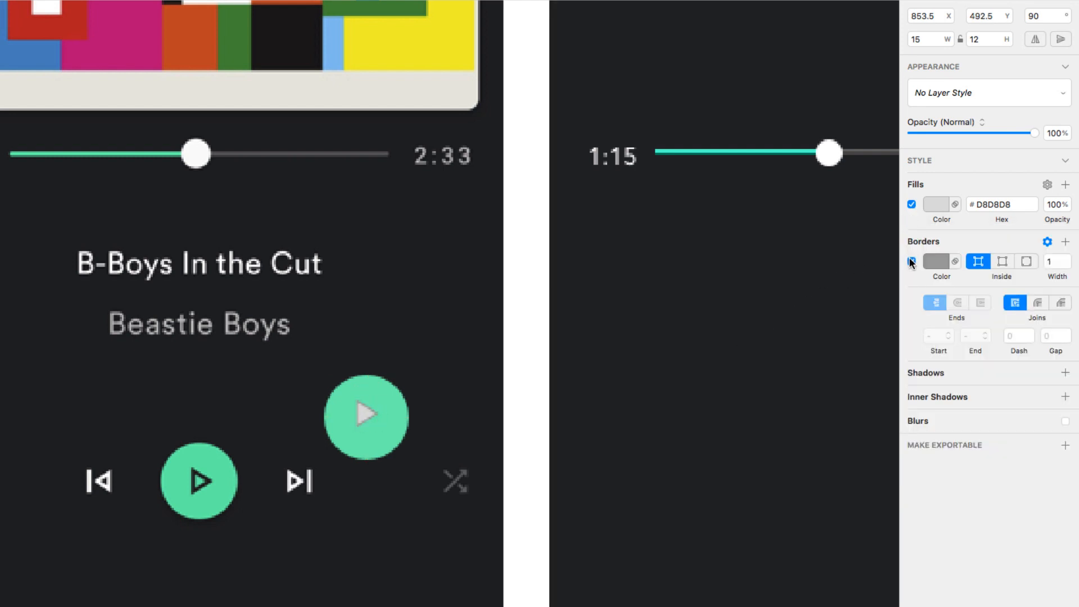
left_click(912, 204)
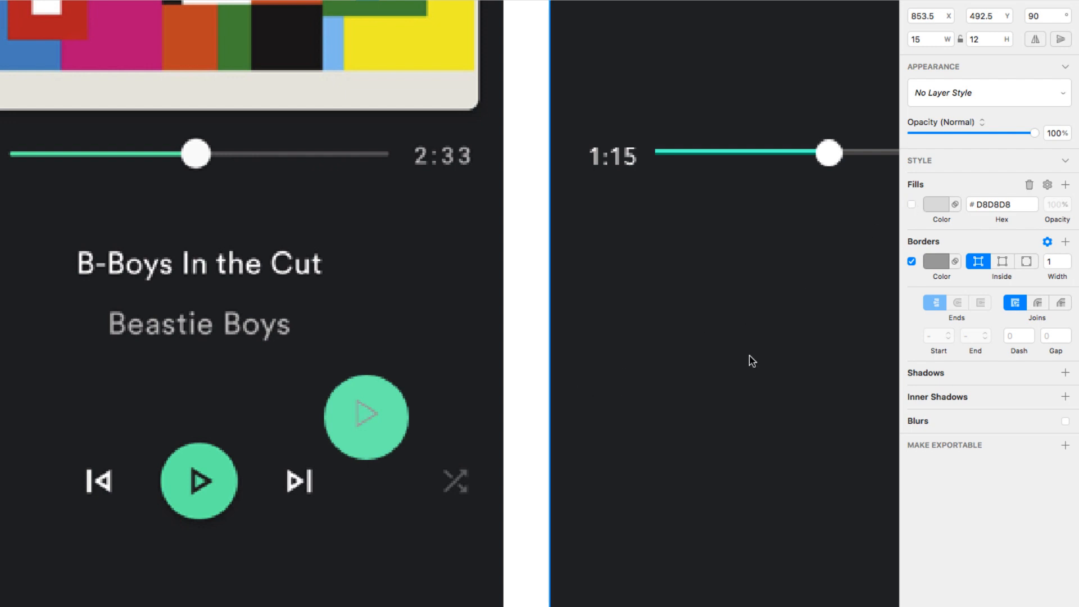
left_click(1066, 257)
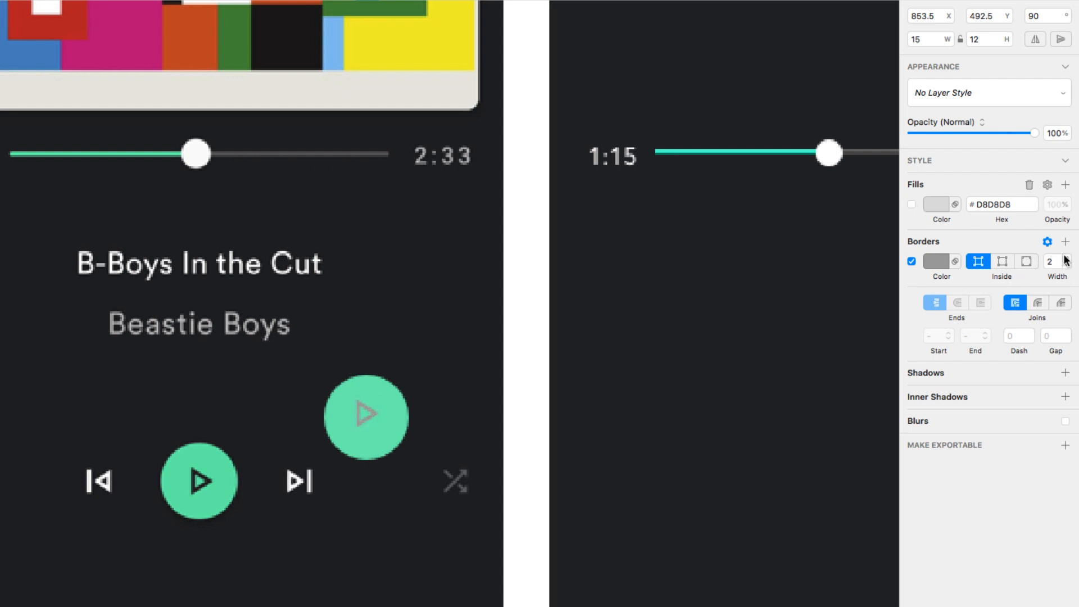
left_click(1057, 263)
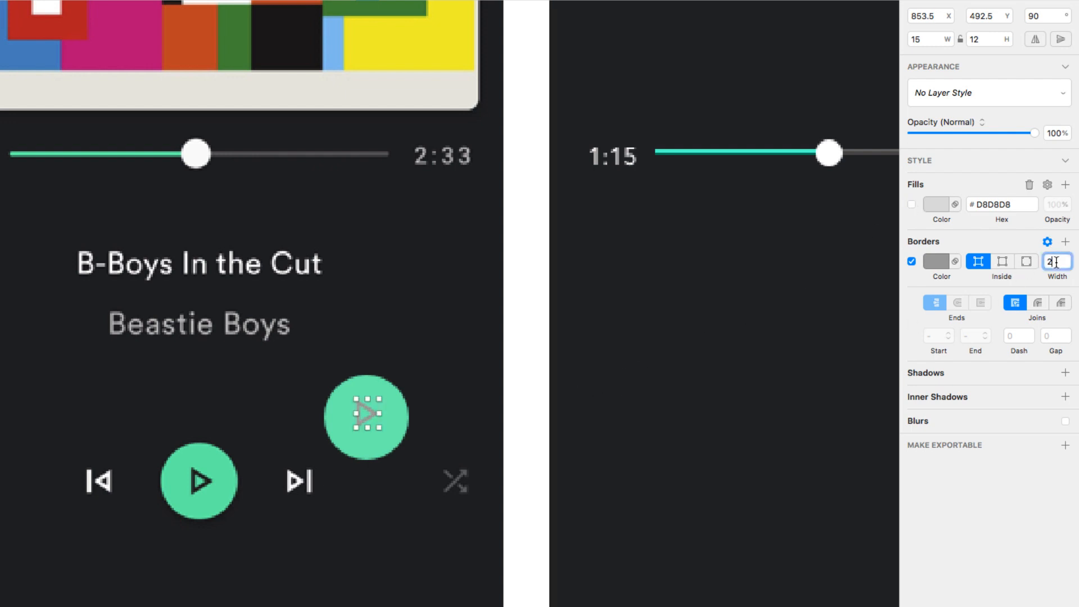
type(".5")
key("Return")
- Nudge the triangle down 2 pixels to vertical position 494.5 inside the green circle
left_click(375, 417)
key("Down")
key("Down")
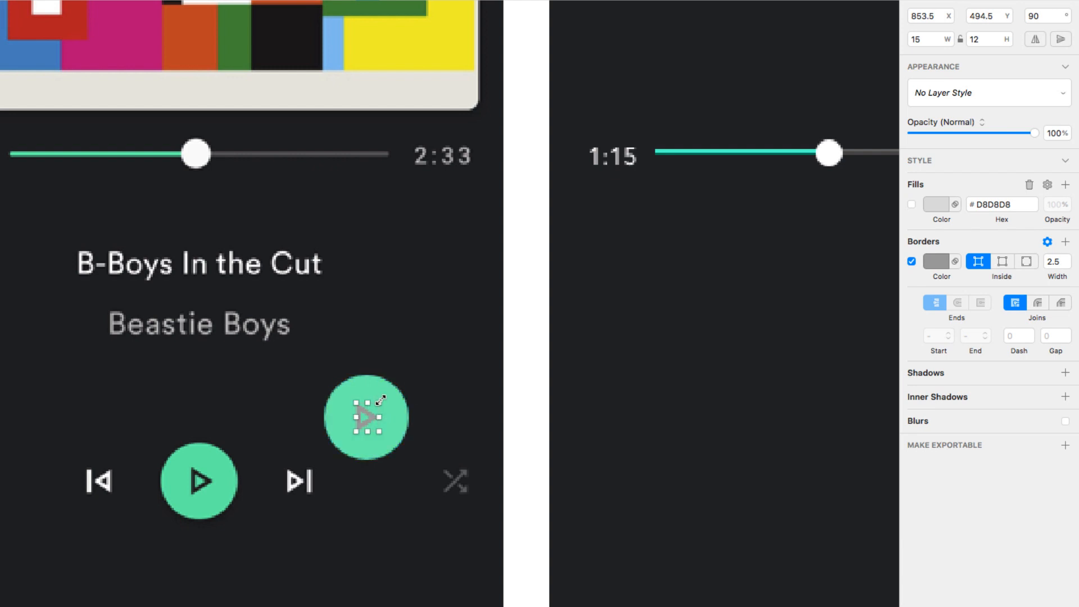
- Try to subtract the outlined triangle from the green circle, and undo the combination
left_click(373, 389, "shift")
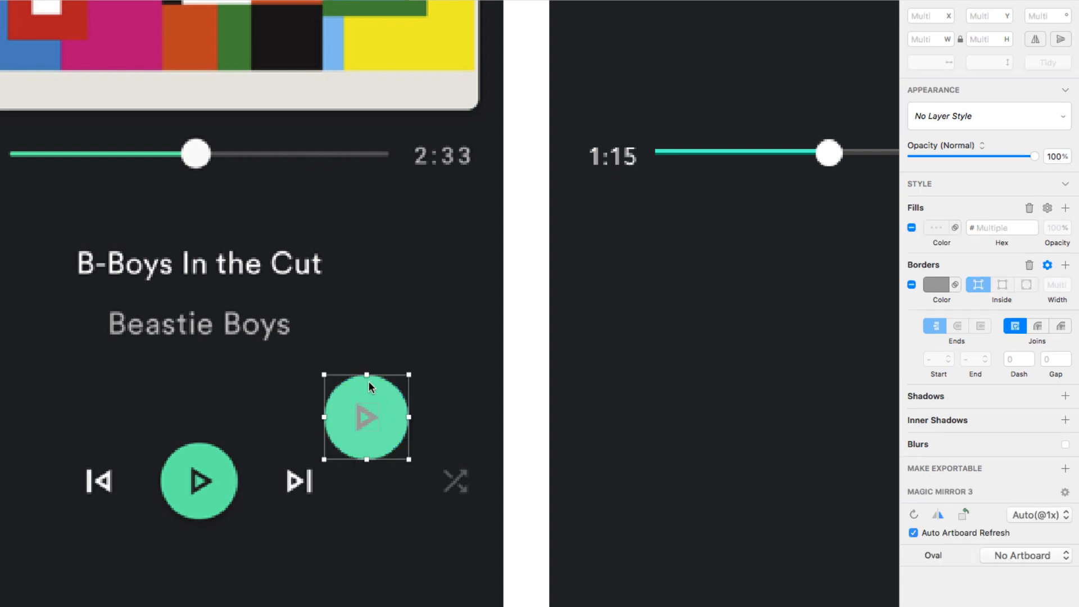
left_click(538, 1)
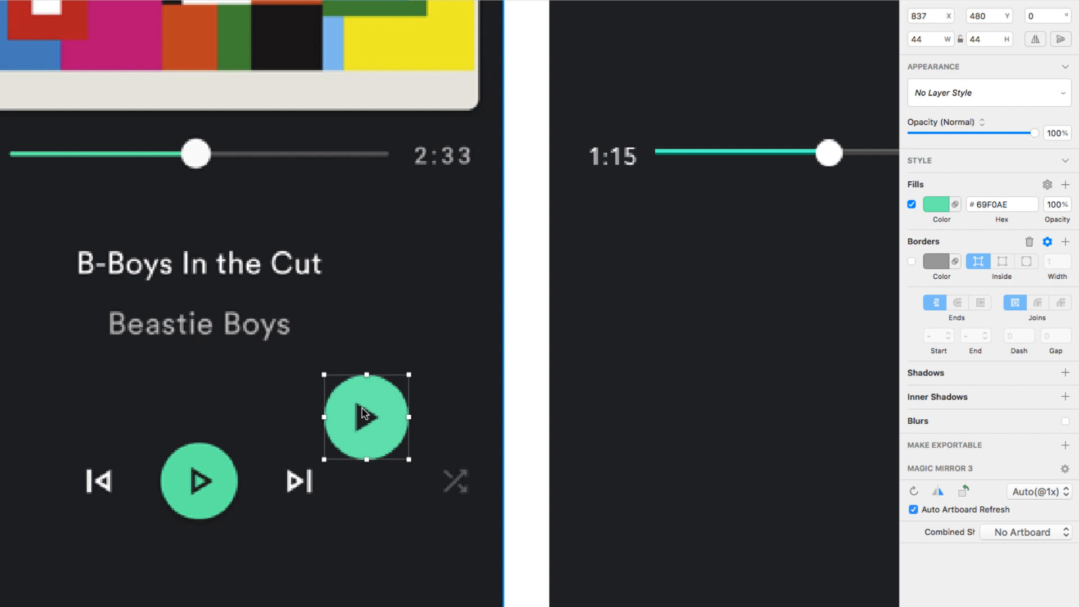
key("super+z")
key("super+z")
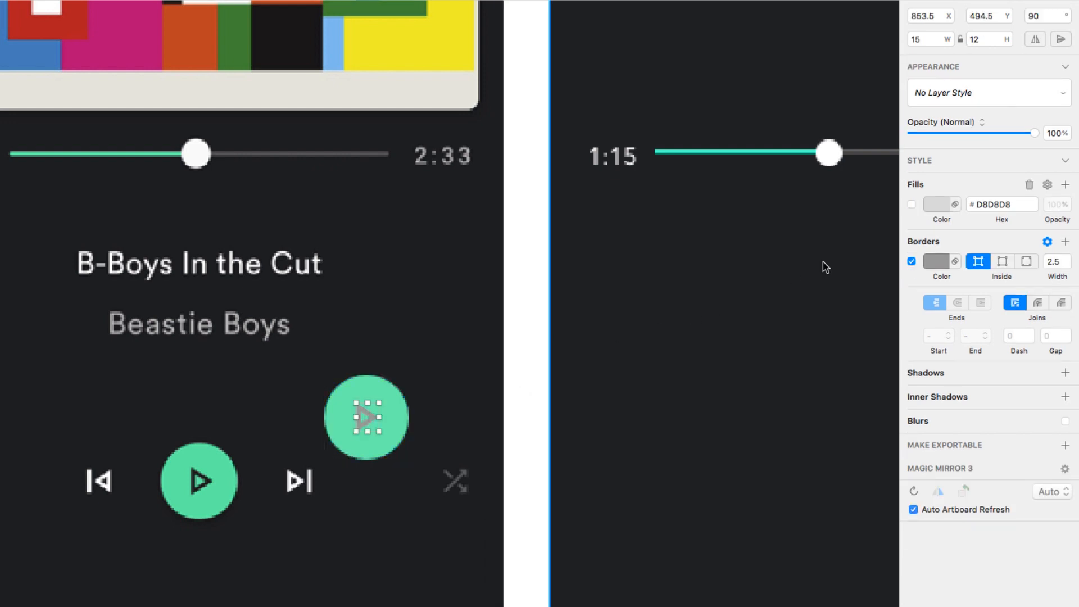
- Turn the triangle's D8D8D8 fill back on and switch off its border
left_click(912, 204)
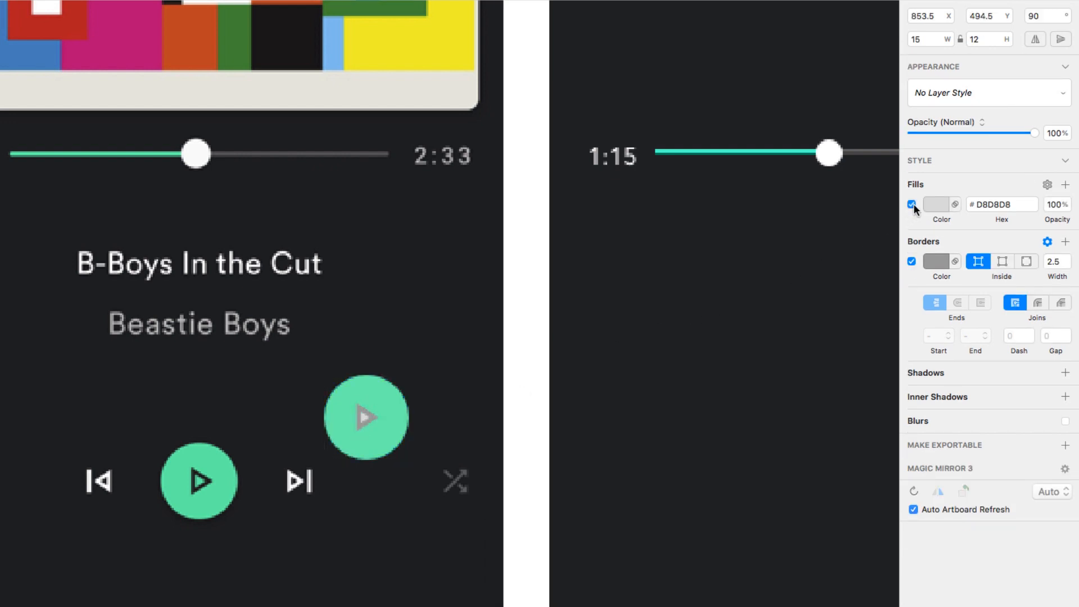
left_click(912, 261)
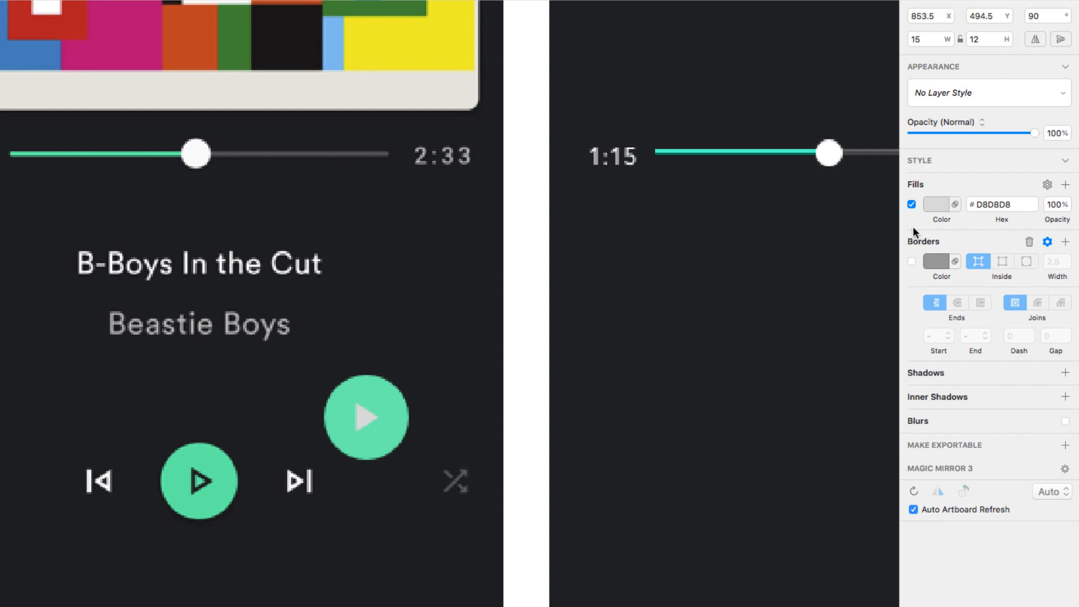
- Duplicate the gray triangle in place and fill the copy with red F95F5F
scroll(362, 415, "up", 5)
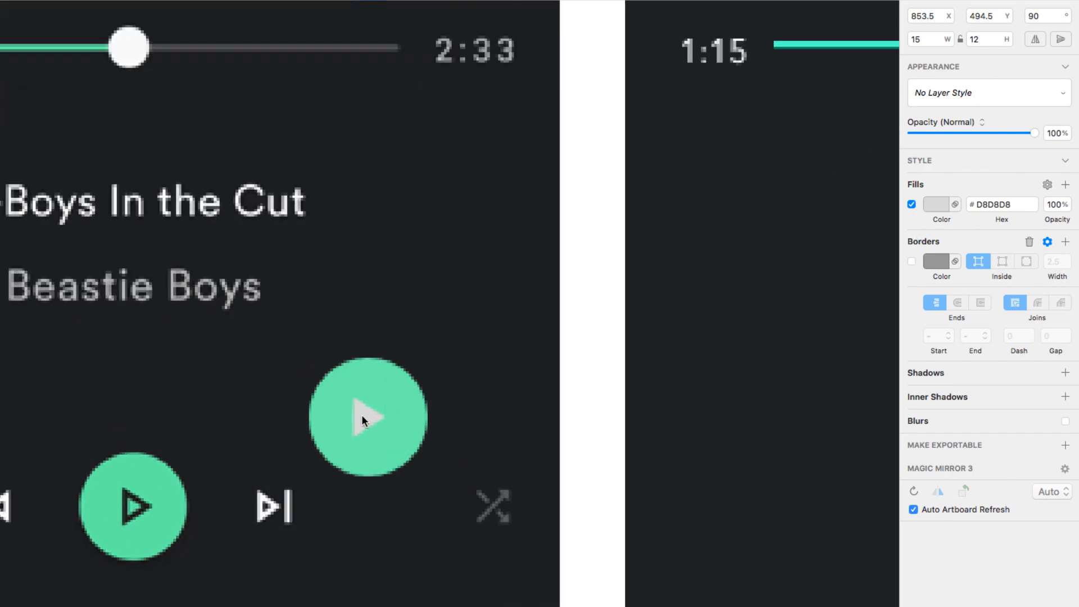
key("super+d")
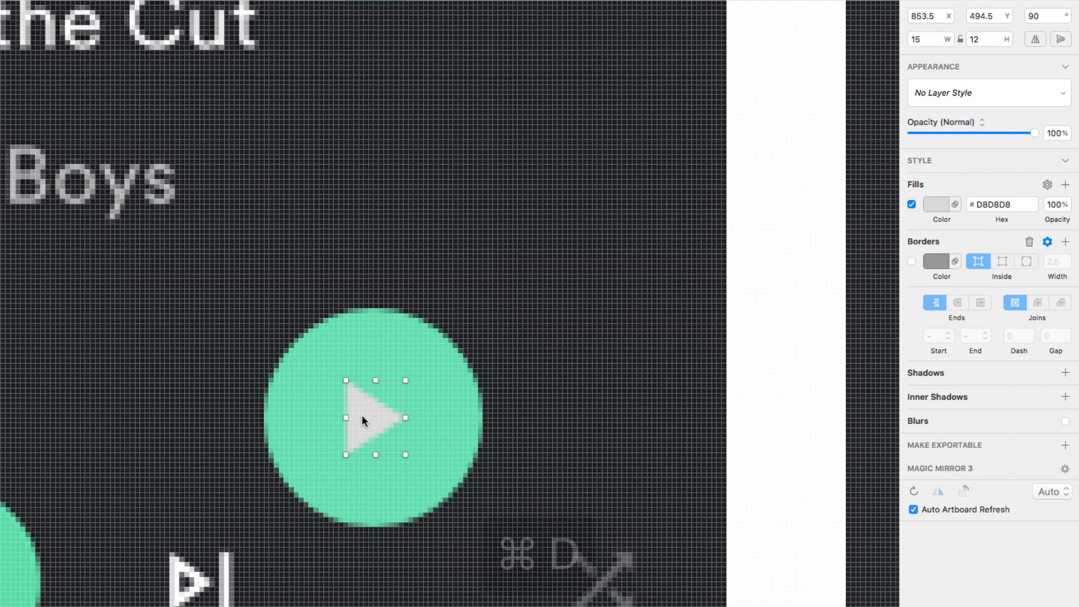
left_click(930, 205)
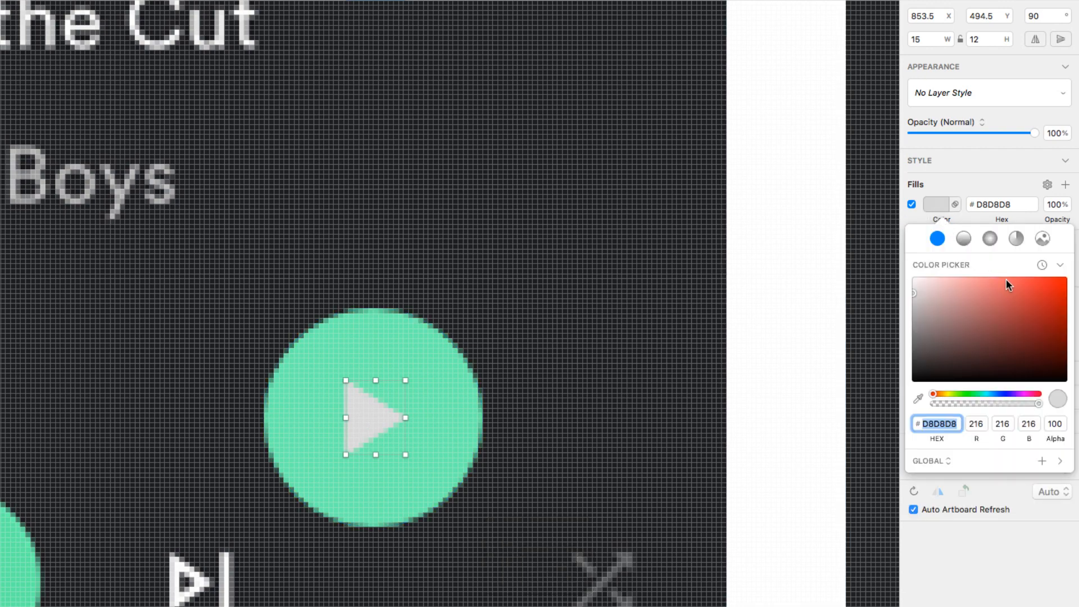
left_click(1007, 281)
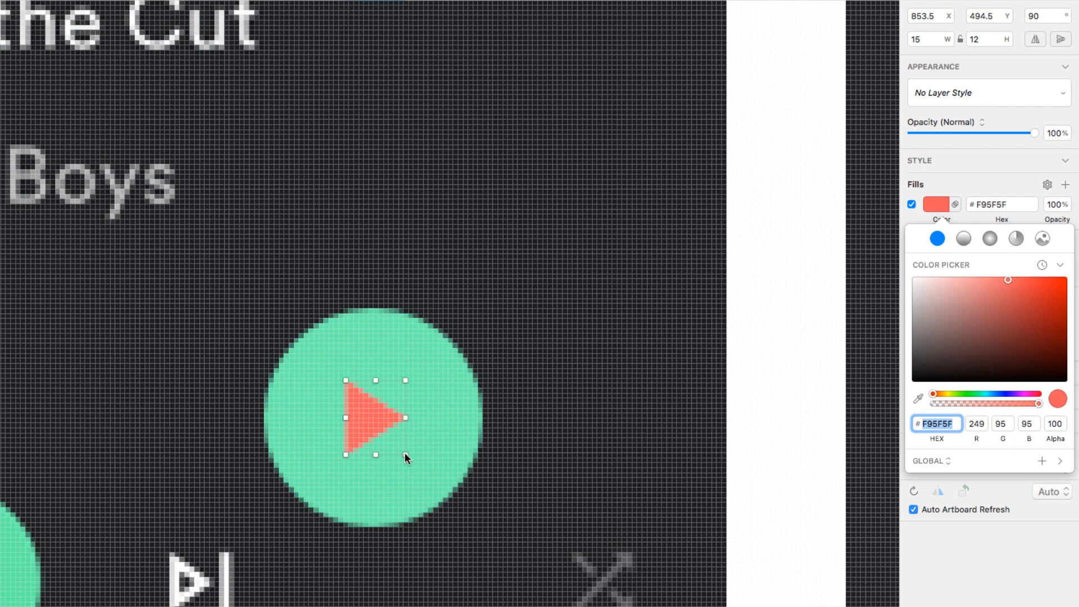
- Shrink the red triangle to about 8 by 7 pixels centered inside the gray triangle, and subtract it from the gray one
left_click_drag(405, 418, 355, 418)
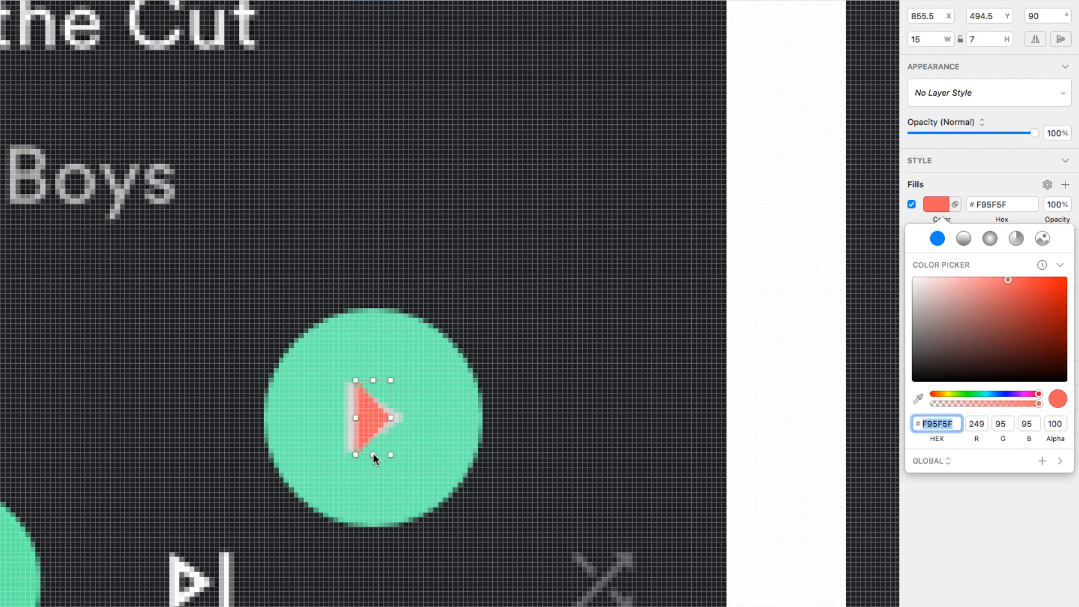
left_click_drag(374, 458, 375, 441)
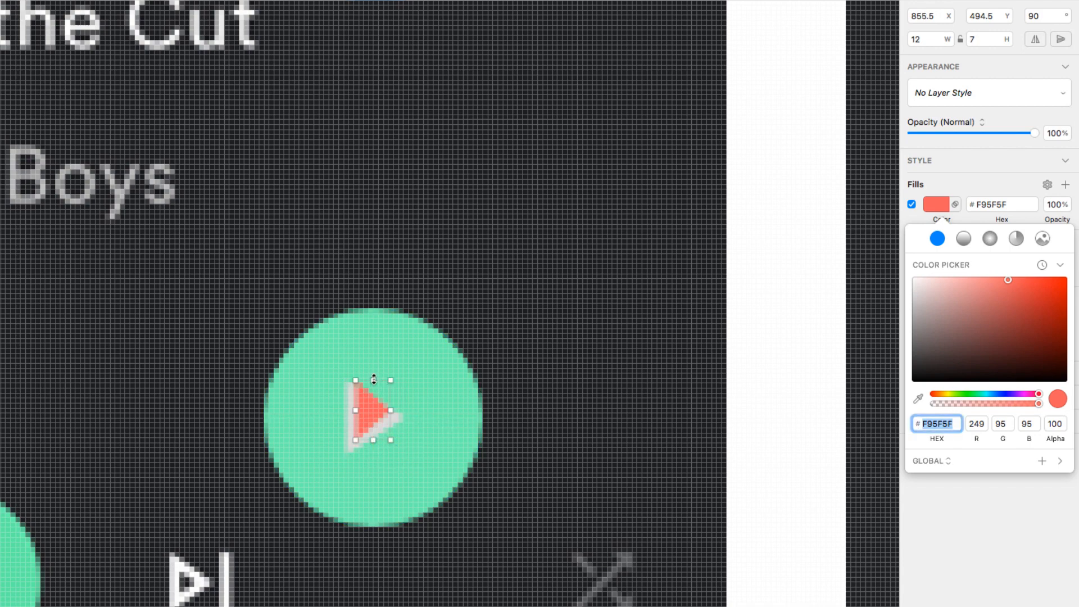
left_click_drag(373, 380, 373, 400)
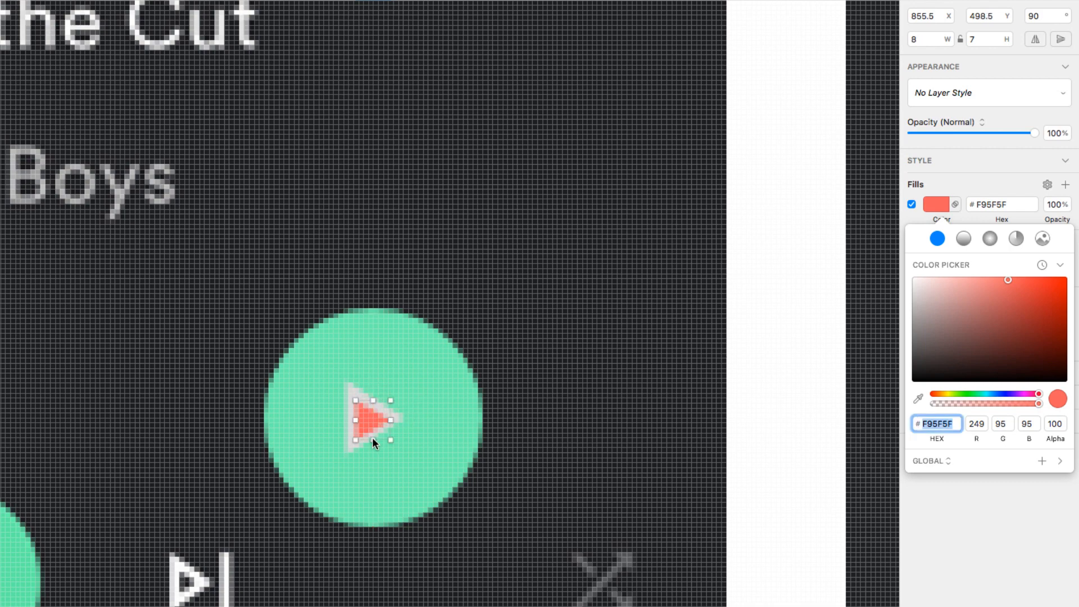
left_click_drag(372, 437, 374, 433)
left_click(348, 413, "shift")
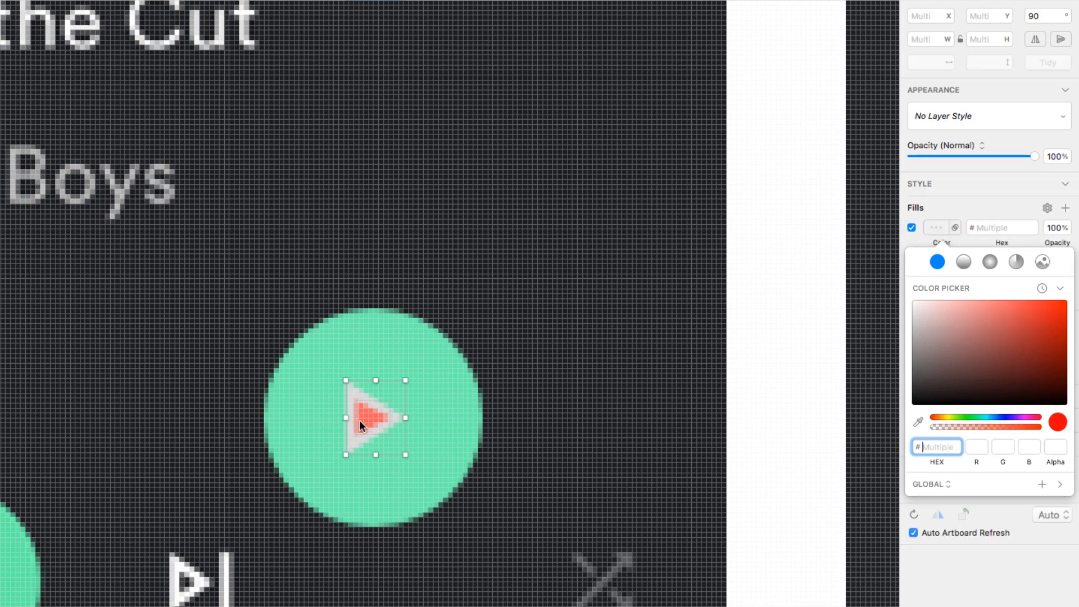
left_click(529, 68)
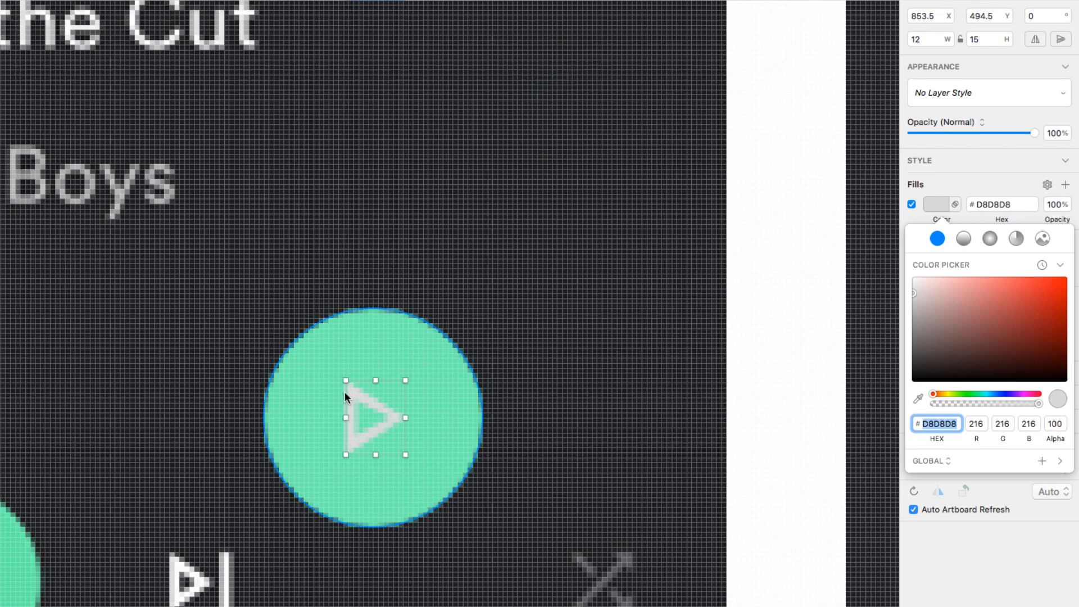
- Subtract the outlined triangle from the green circle to cut out the play symbol, and deselect the combined shape
left_click(370, 360, "shift")
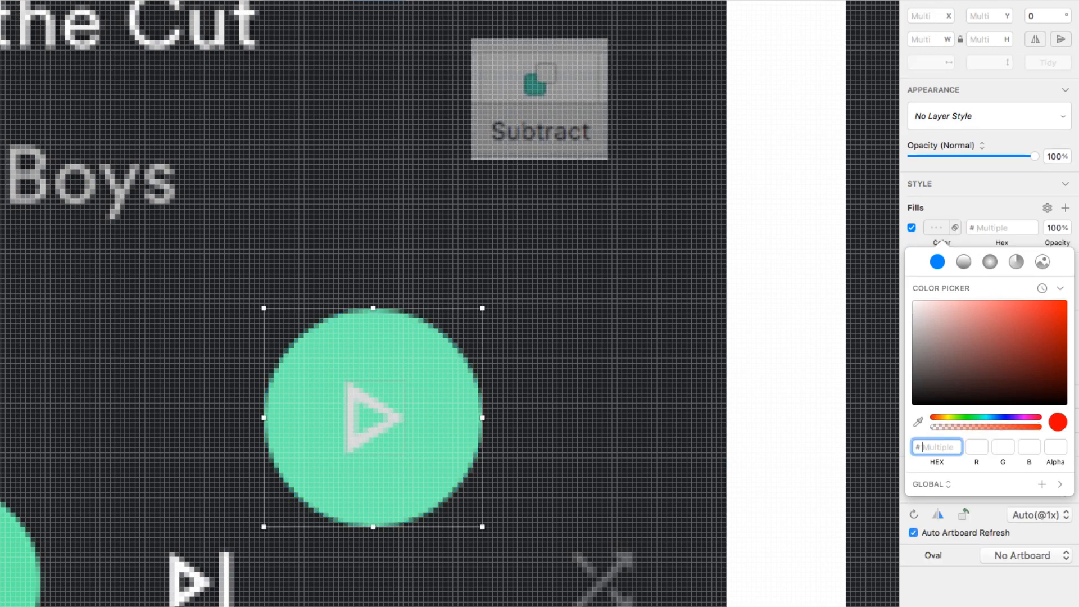
left_click(540, 80)
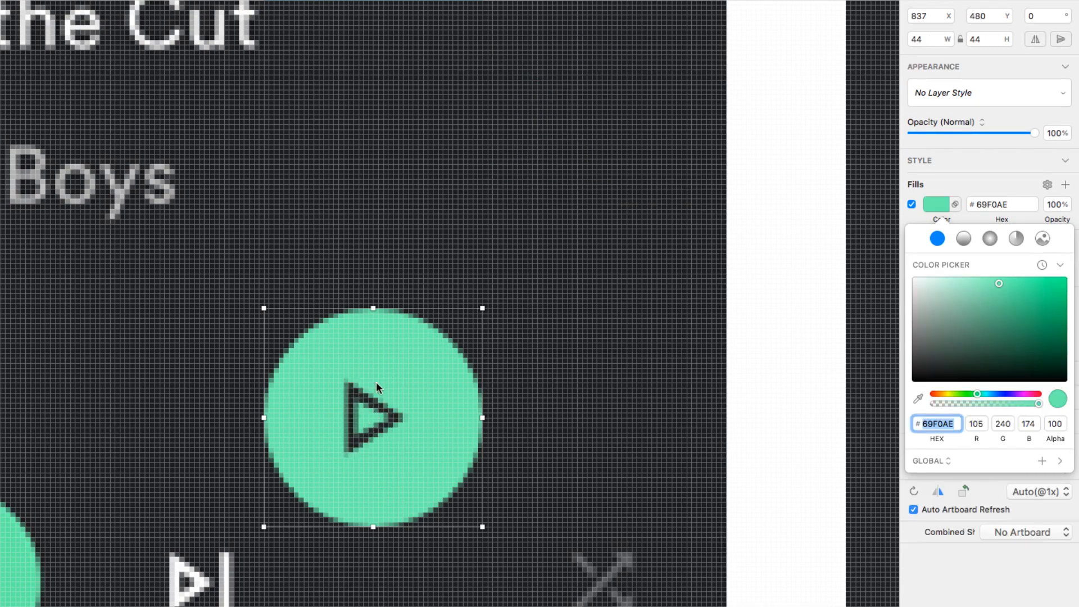
key("super+z")
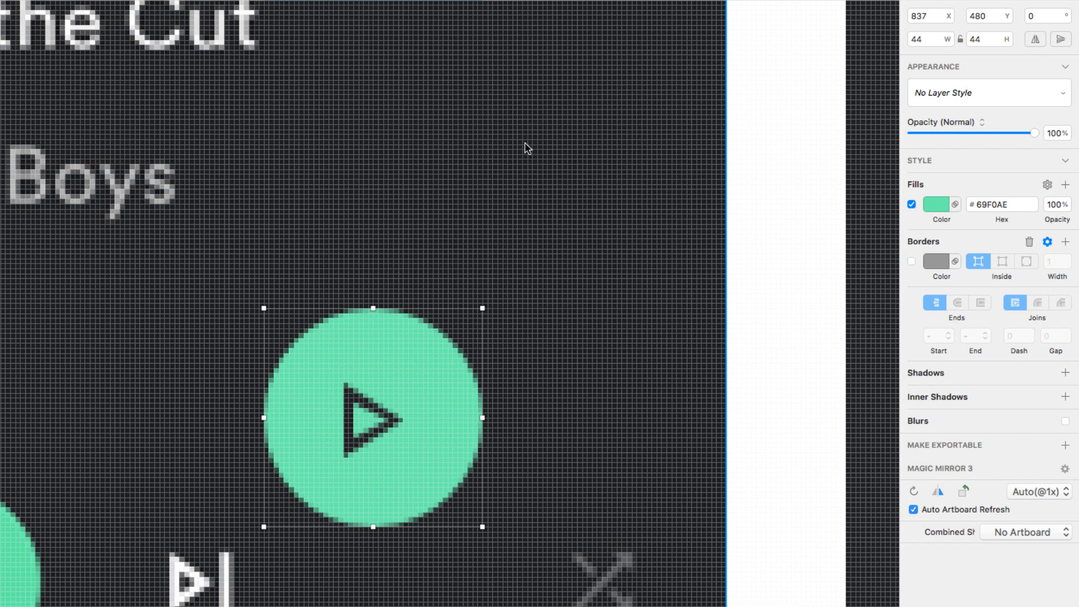
scroll(527, 149, "down", 2)
scroll(527, 149, "down", 3)
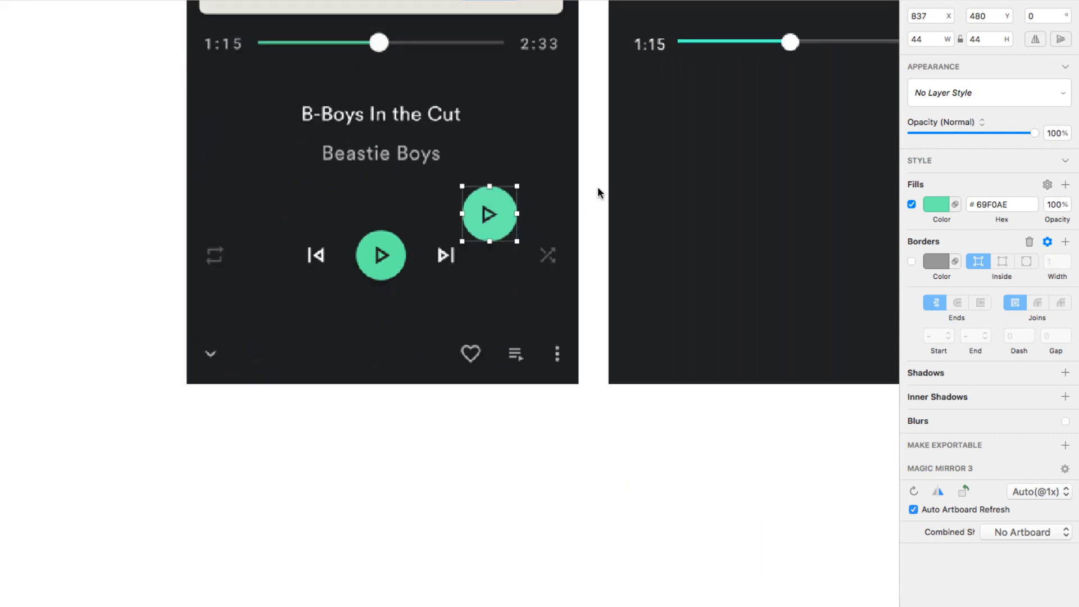
scroll(598, 187, "down", 1)
left_click_drag(599, 187, 392, 476)
left_click(711, 501)
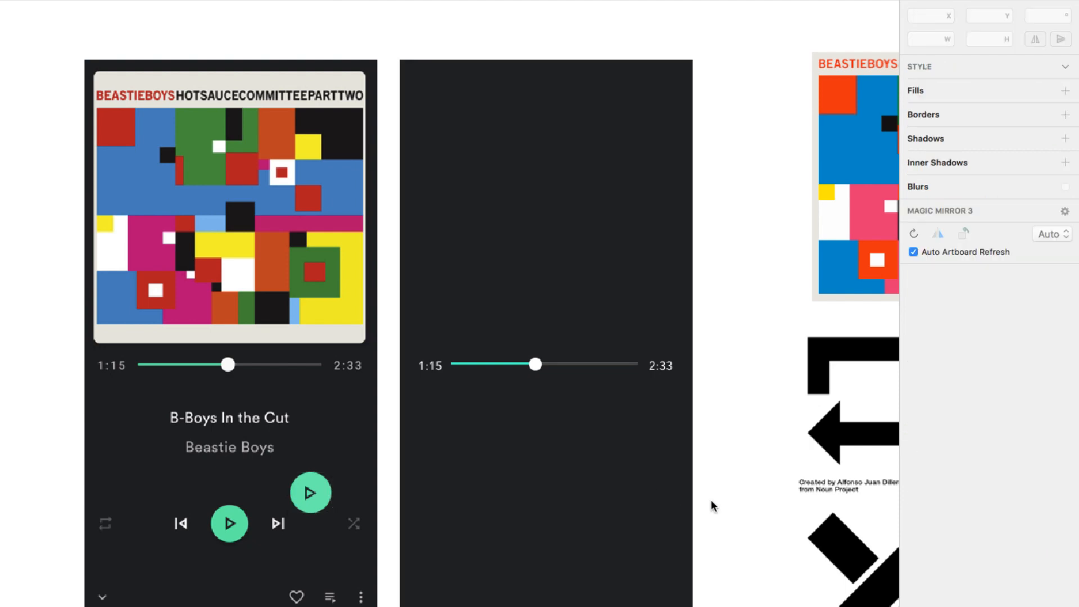